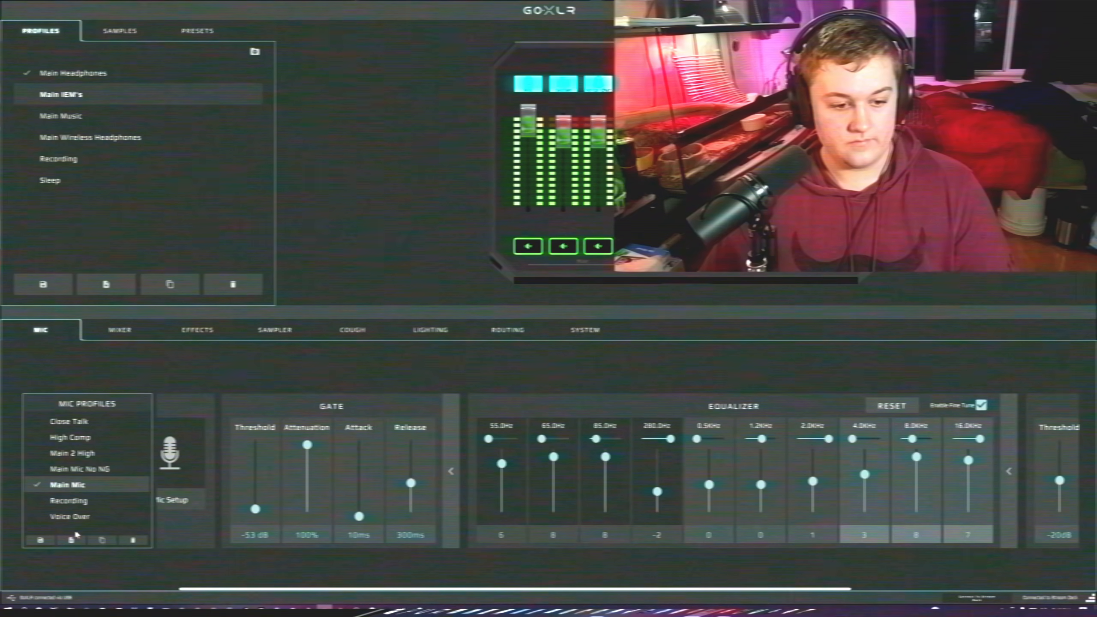
Create a copy of the Main Mic profile and name it Temp.
click(71, 540)
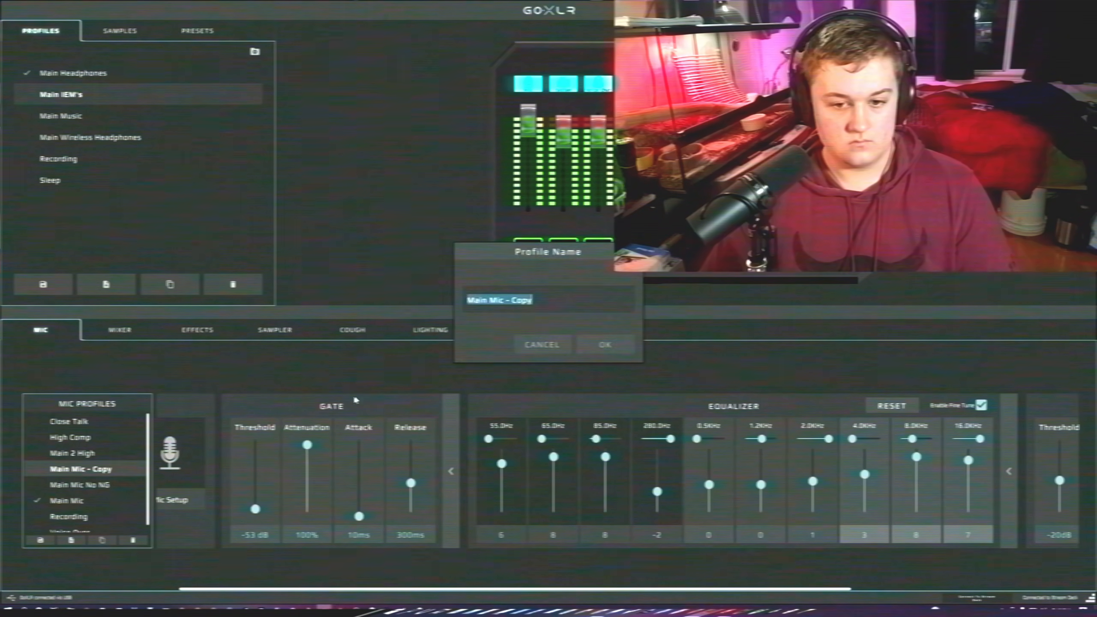
text(Temp)
click(609, 345)
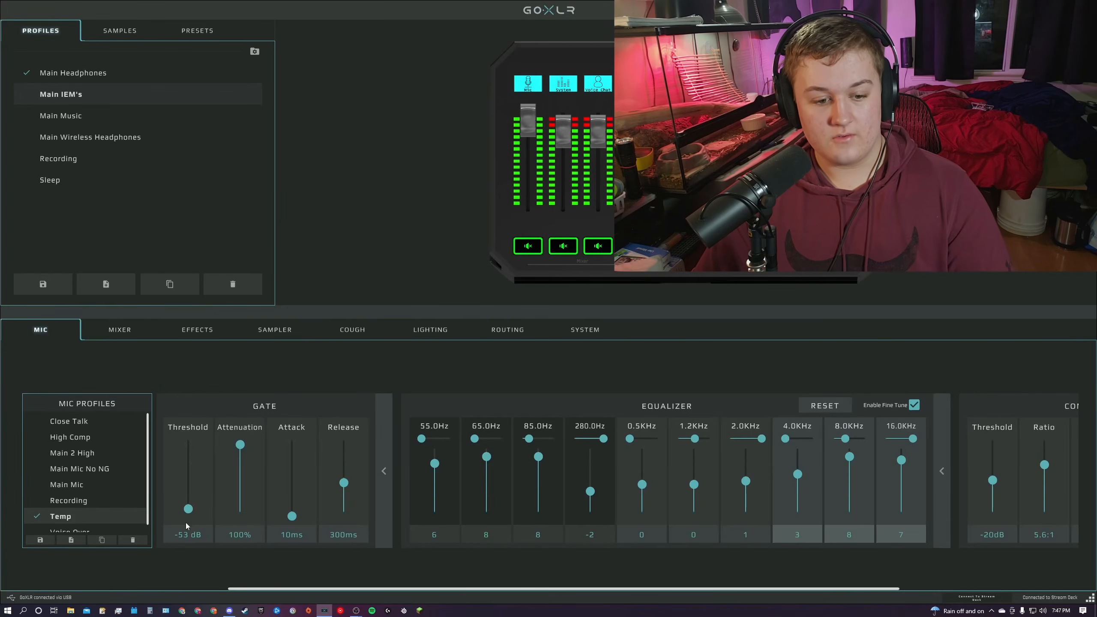
Neutralise the Temp profile: turn the gate threshold off, set compressor threshold and make-up gain to 0 dB, and reset the equalizer.
click(186, 524)
scroll(820, 412, right, 3)
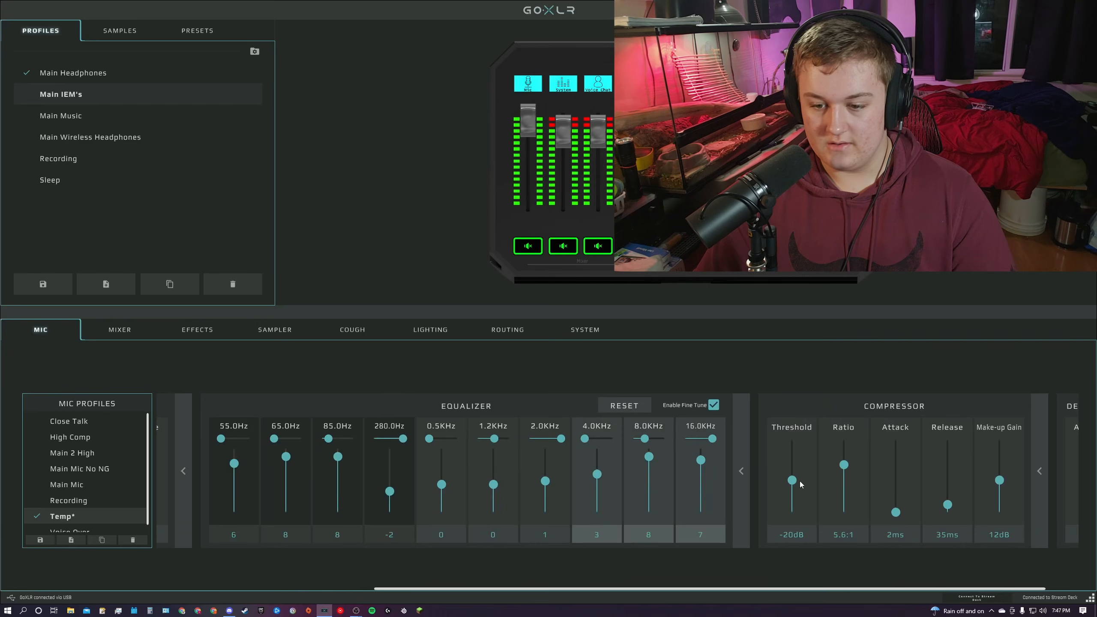
drag(793, 483, 891, 410)
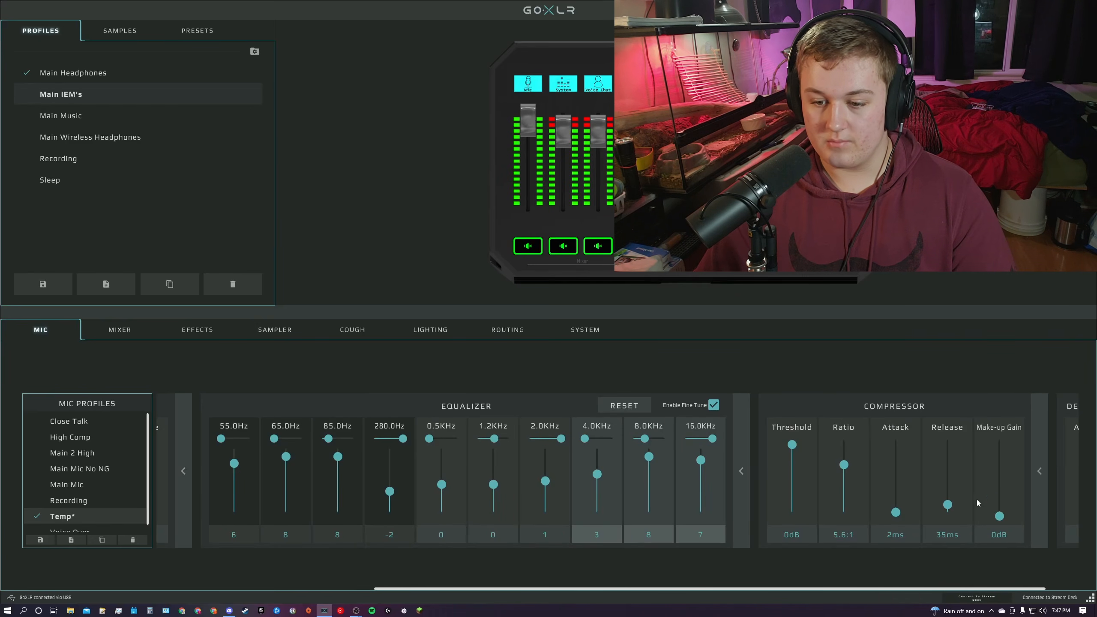
click(629, 405)
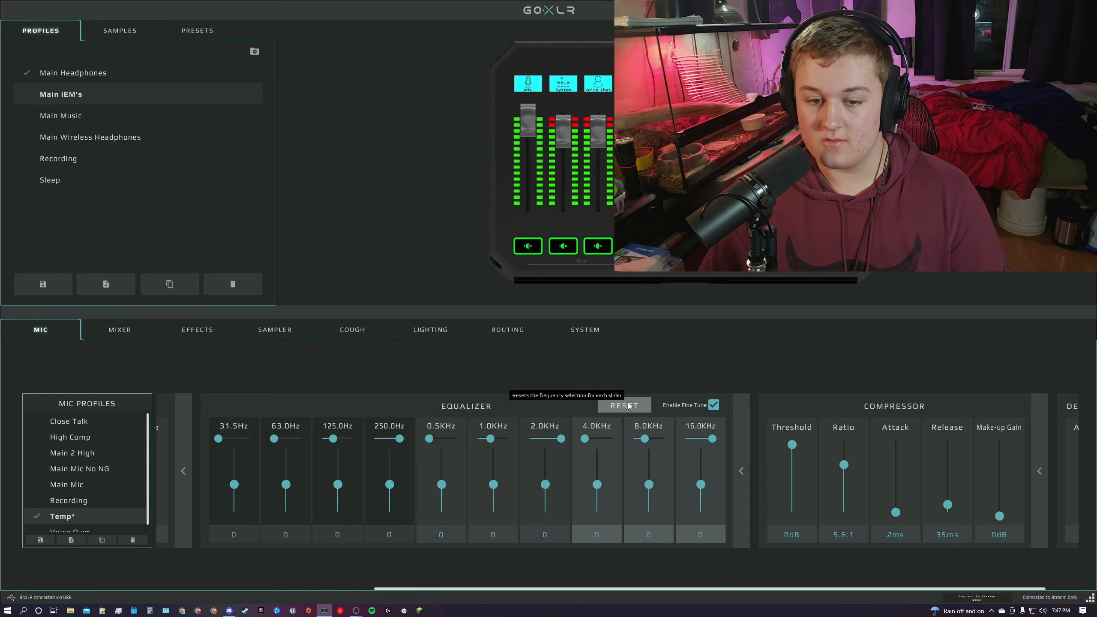
Raise the dynamic microphone's gain to 60 dB in Mic Setup and accept it.
scroll(535, 400, left, 5)
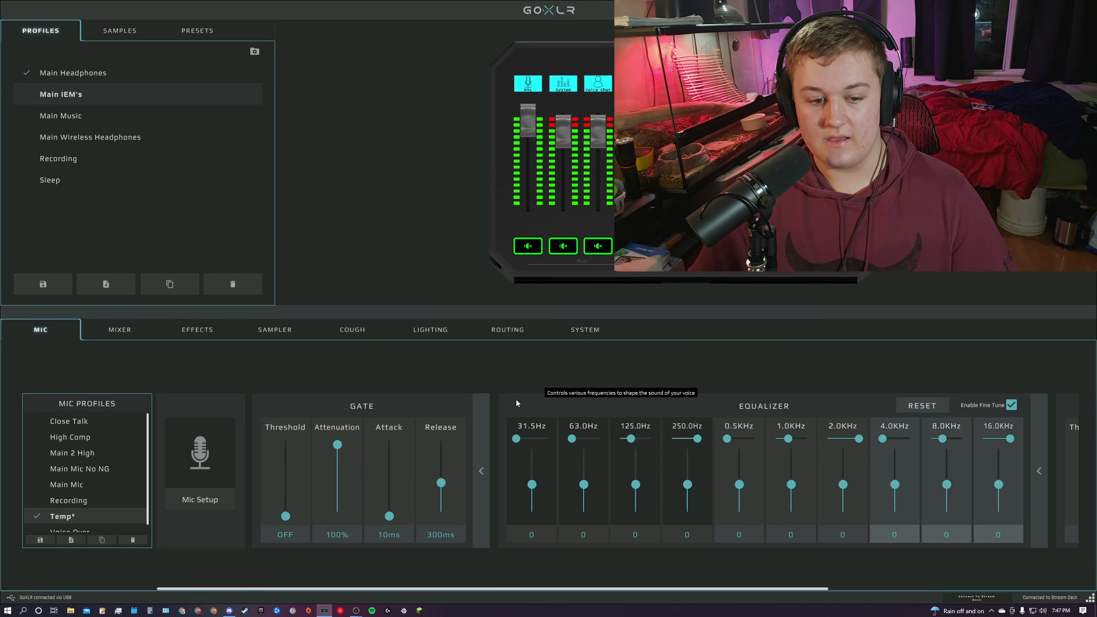
click(198, 468)
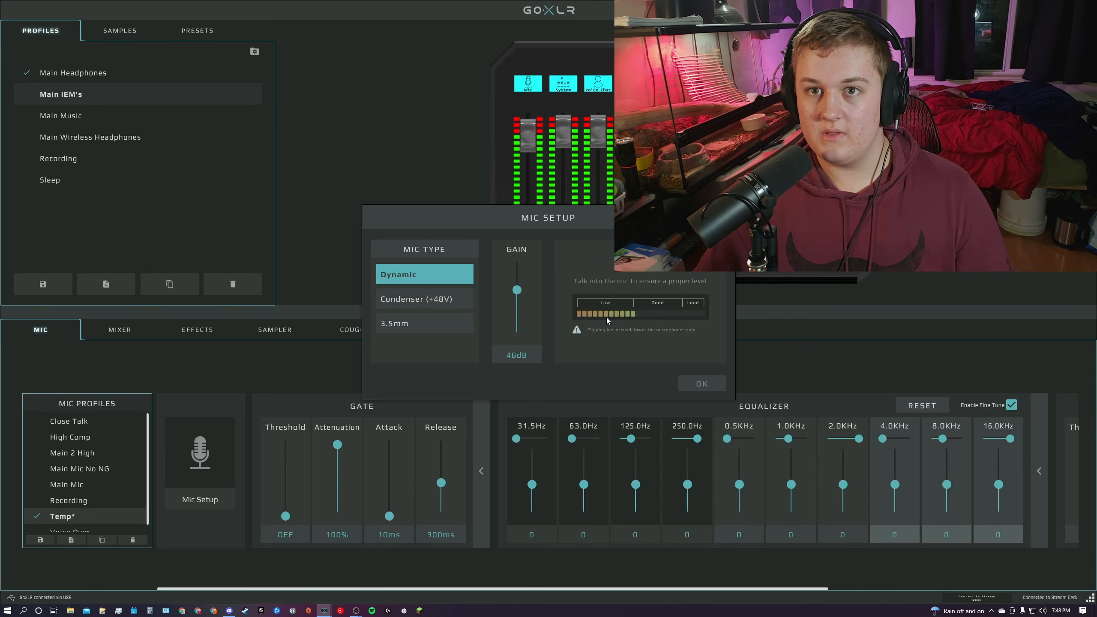
drag(517, 290, 517, 282)
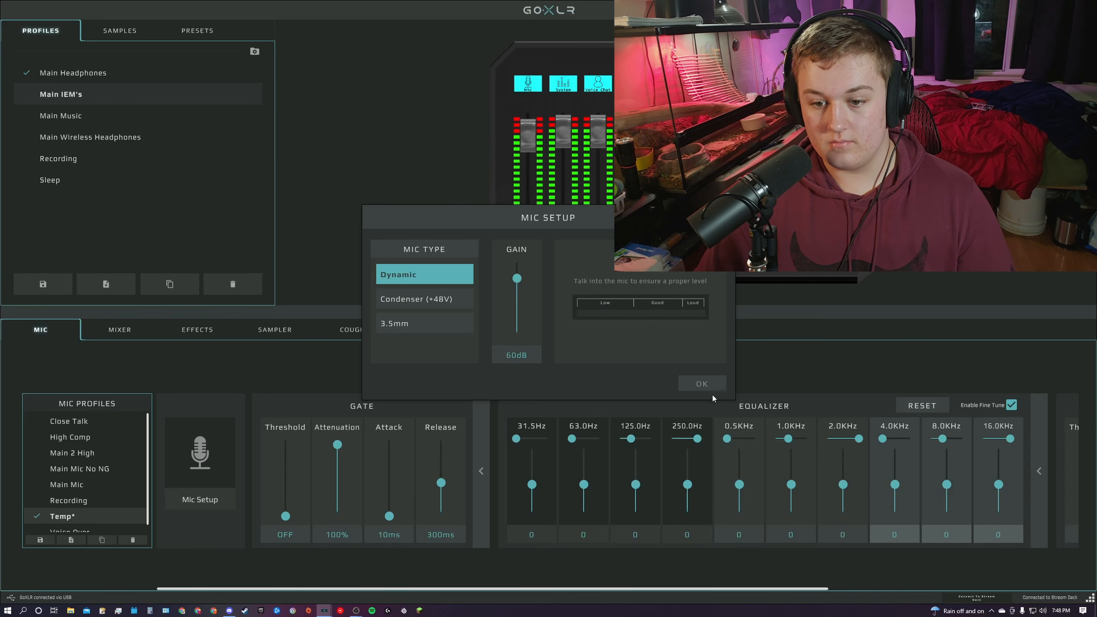
click(707, 388)
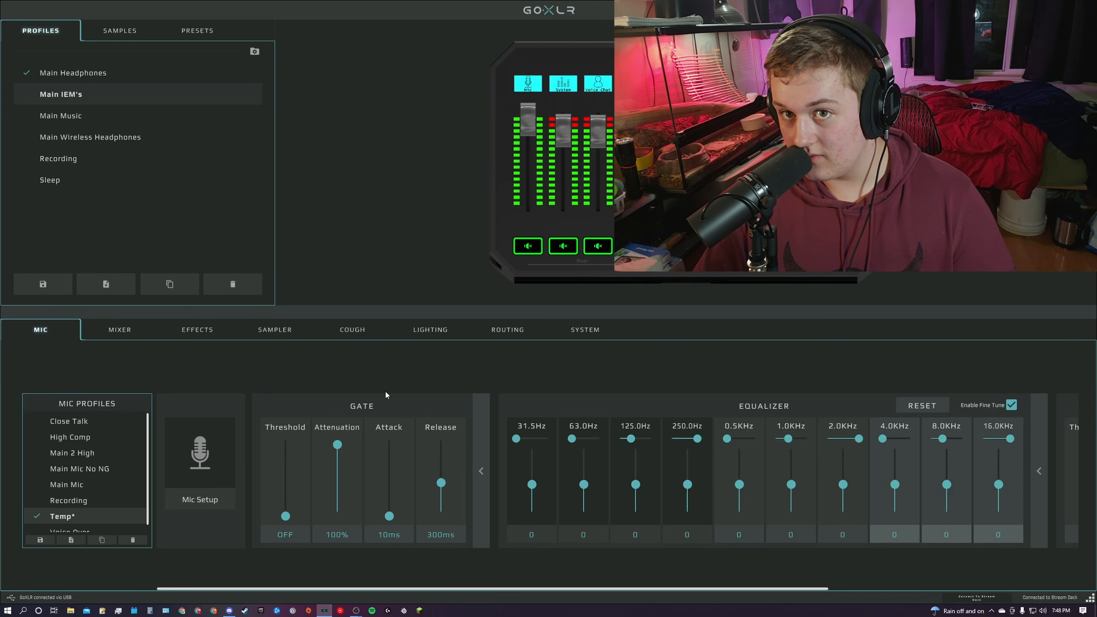
Try a compressor threshold of -15 dB and return it to 0 dB.
scroll(703, 411, right, 5)
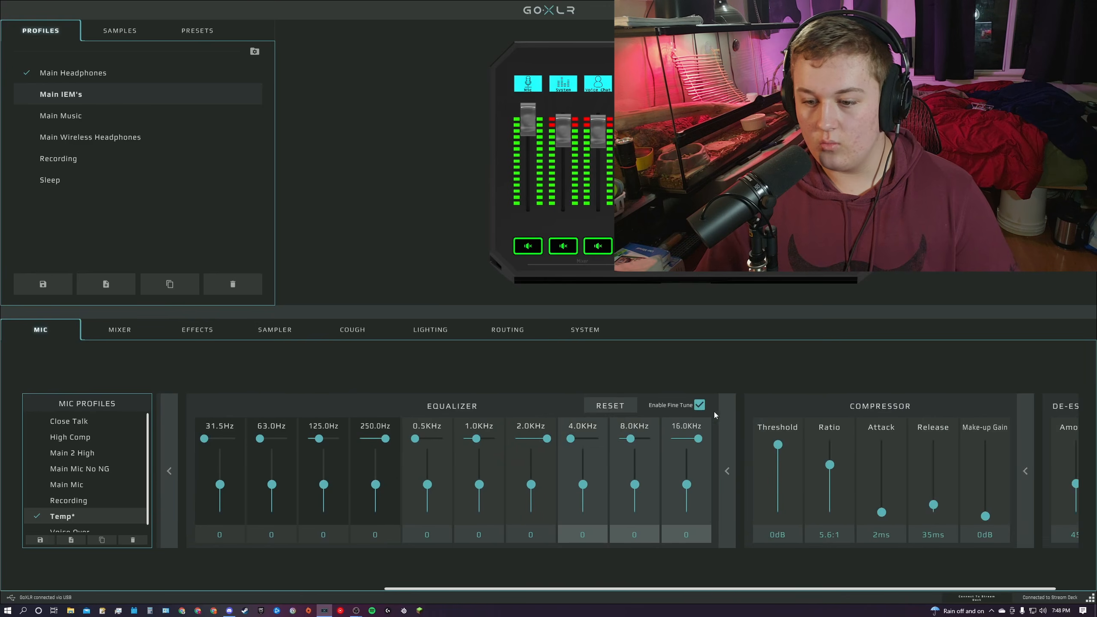
drag(779, 445, 782, 477)
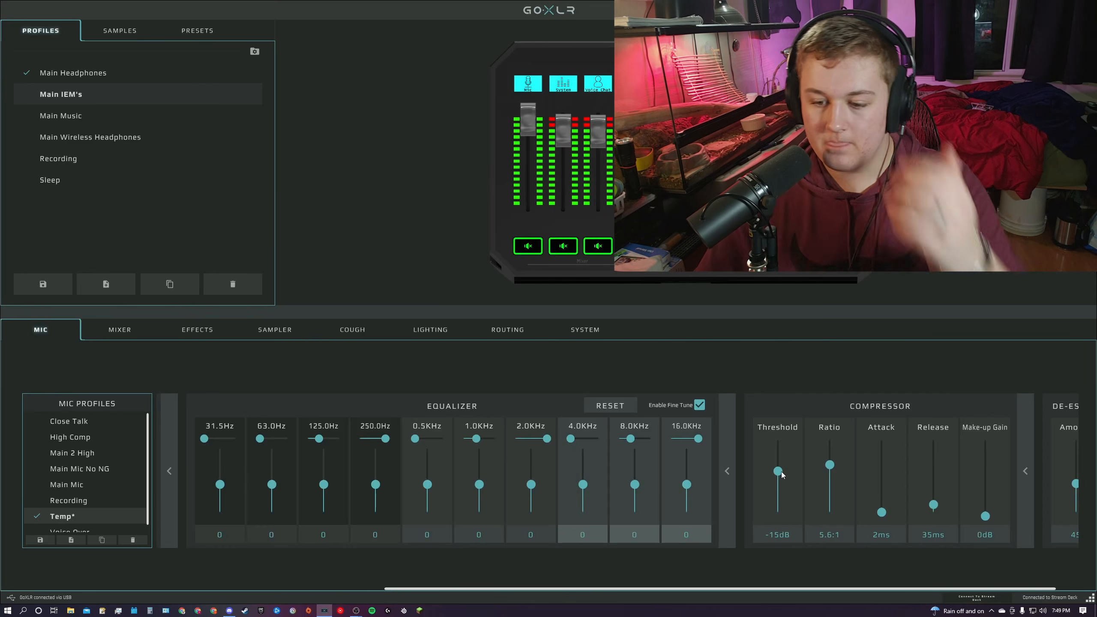
drag(782, 471, 778, 445)
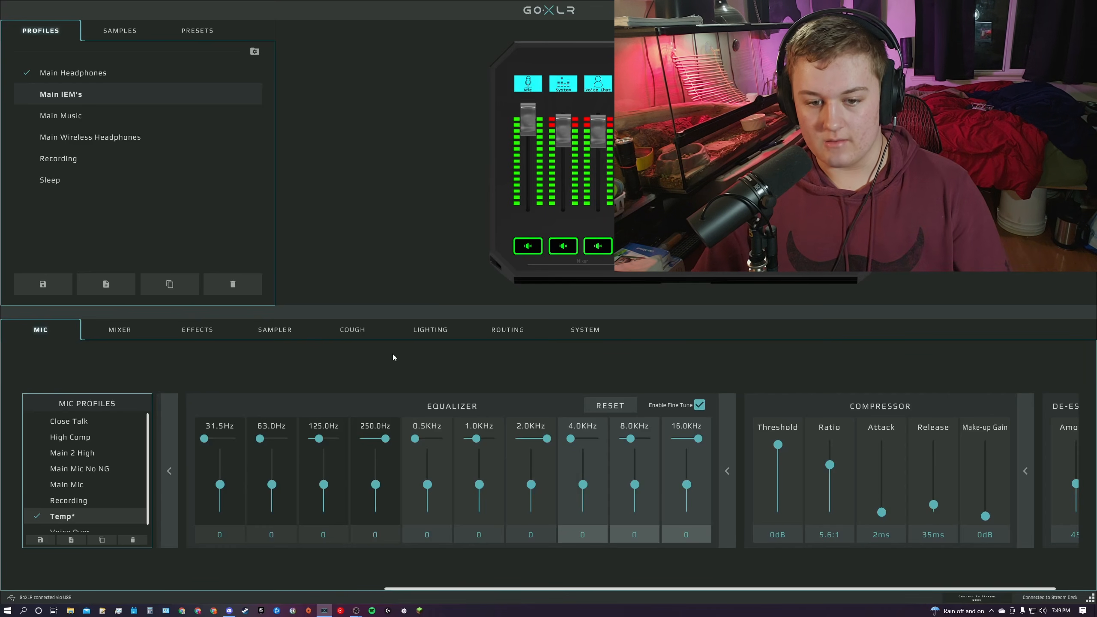
Try raising the gate threshold slightly and return it to off.
scroll(333, 379, left, 5)
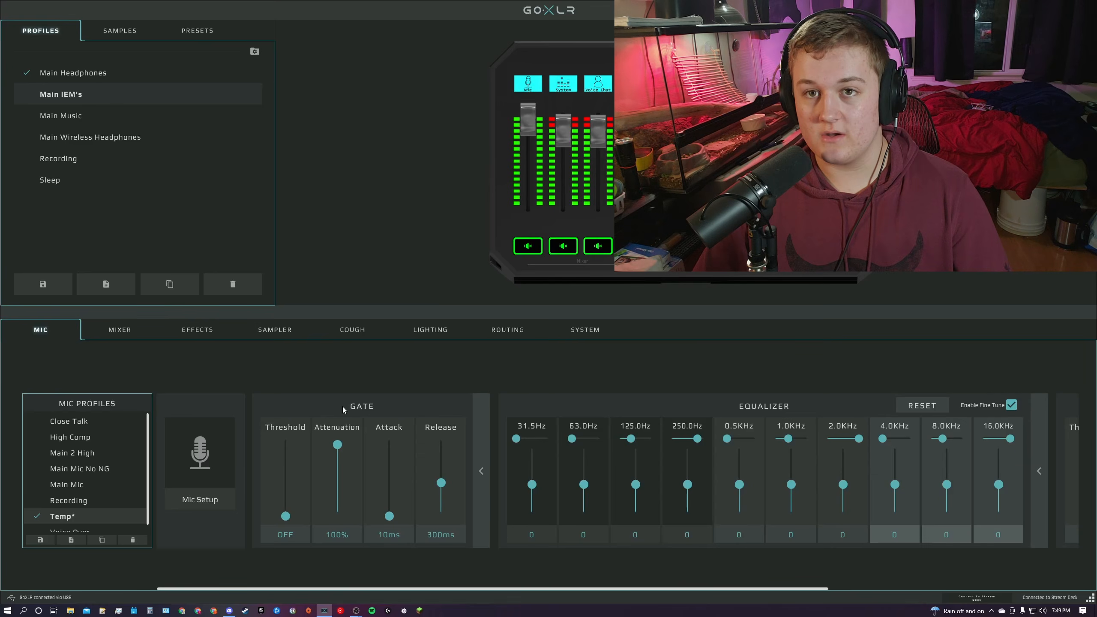
mouse_move(343, 406)
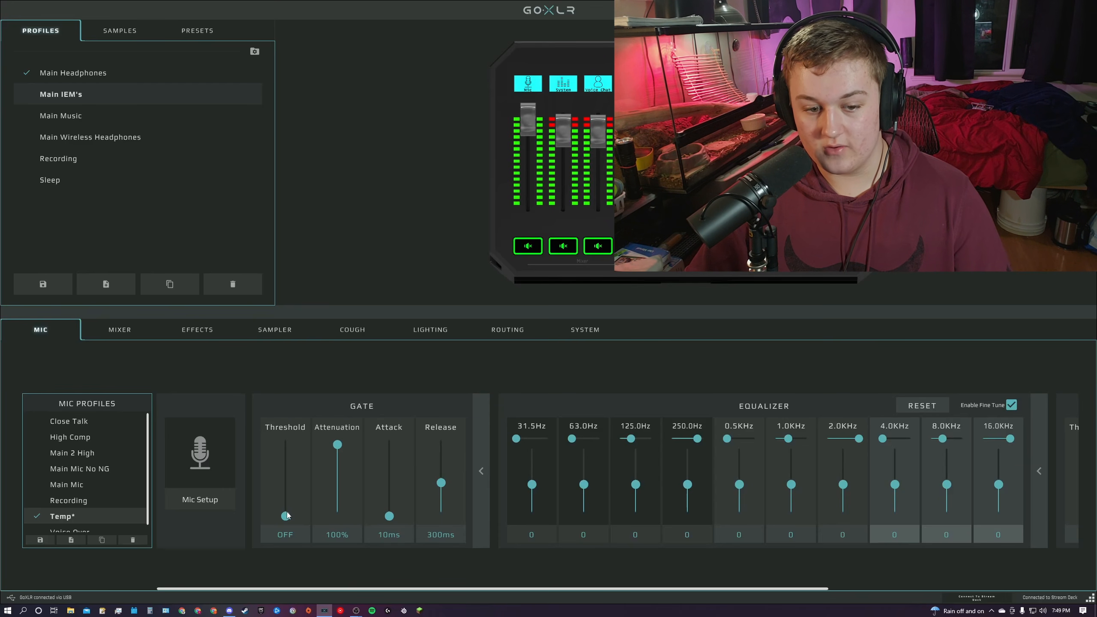
drag(288, 519, 296, 509)
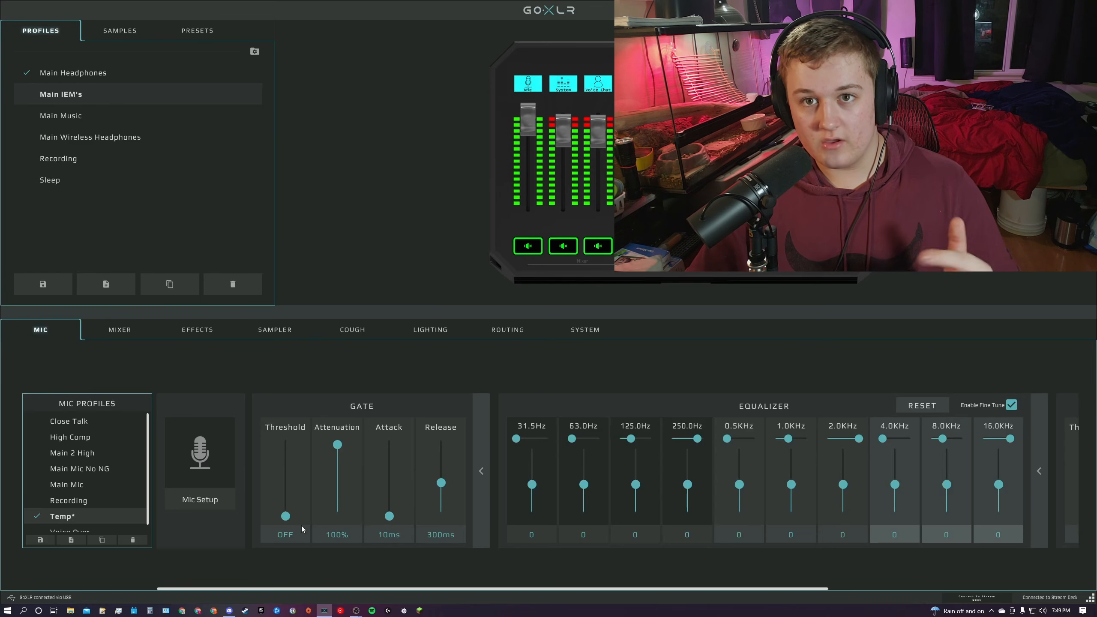
Set the dynamic microphone's gain to 48 dB and the gate threshold to -54 dB.
click(202, 475)
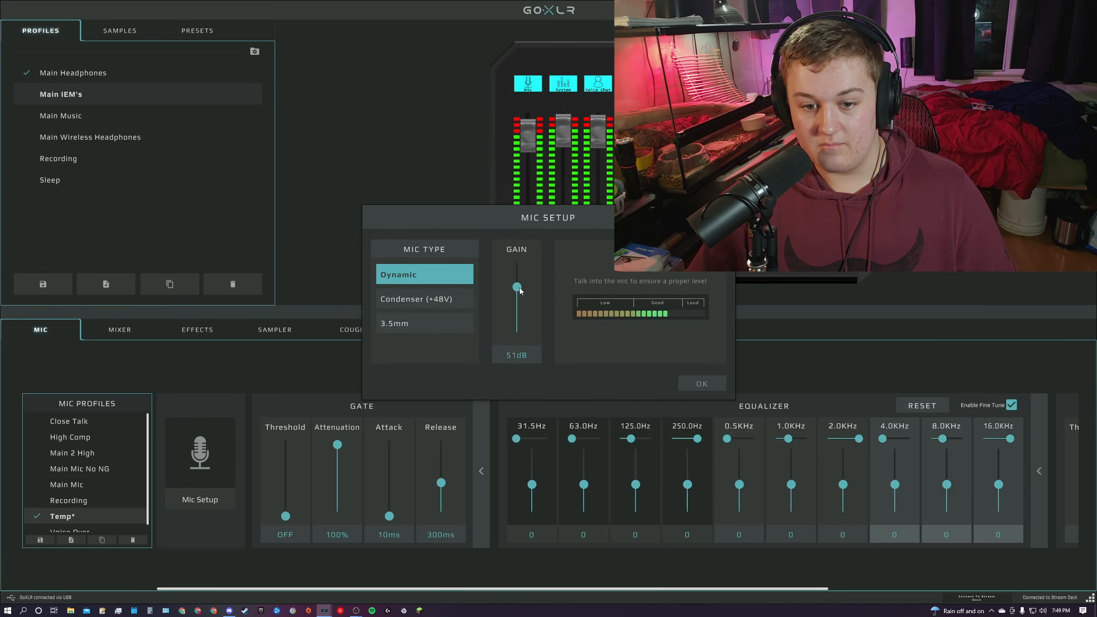
drag(520, 288, 520, 292)
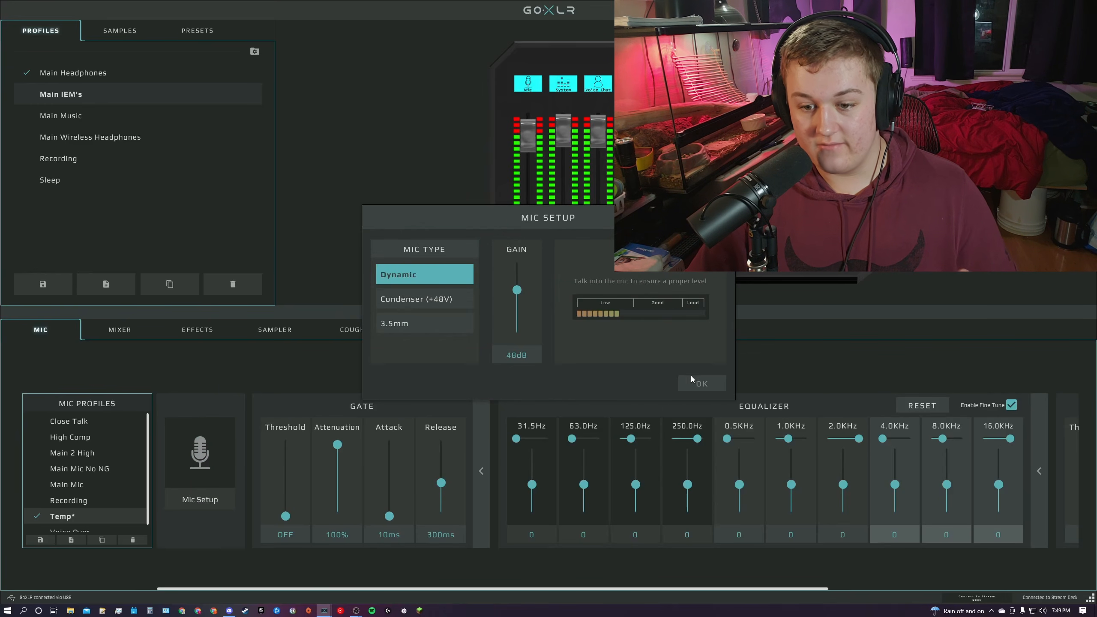
click(693, 382)
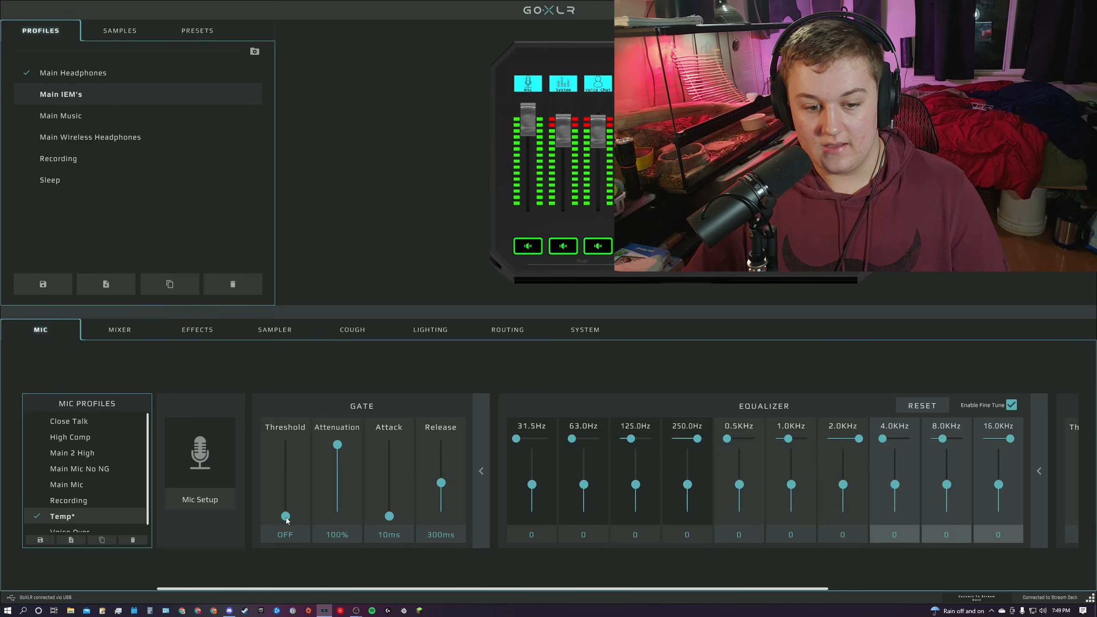
drag(288, 518, 292, 514)
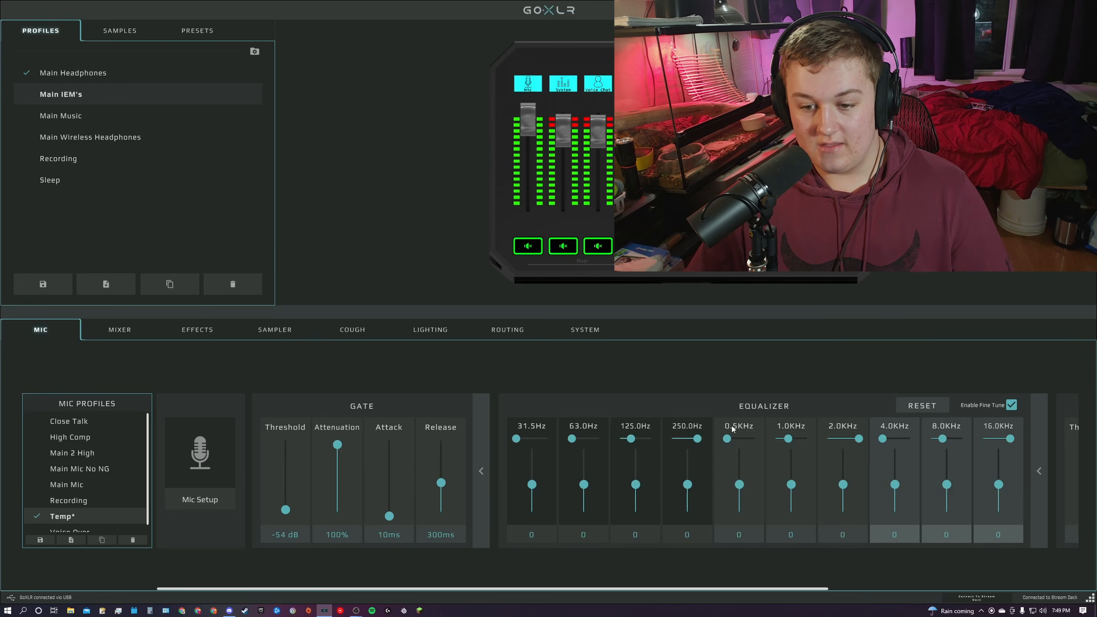
Set the compressor's threshold to -20 dB and its make-up gain to 11 dB.
scroll(783, 458, right, 5)
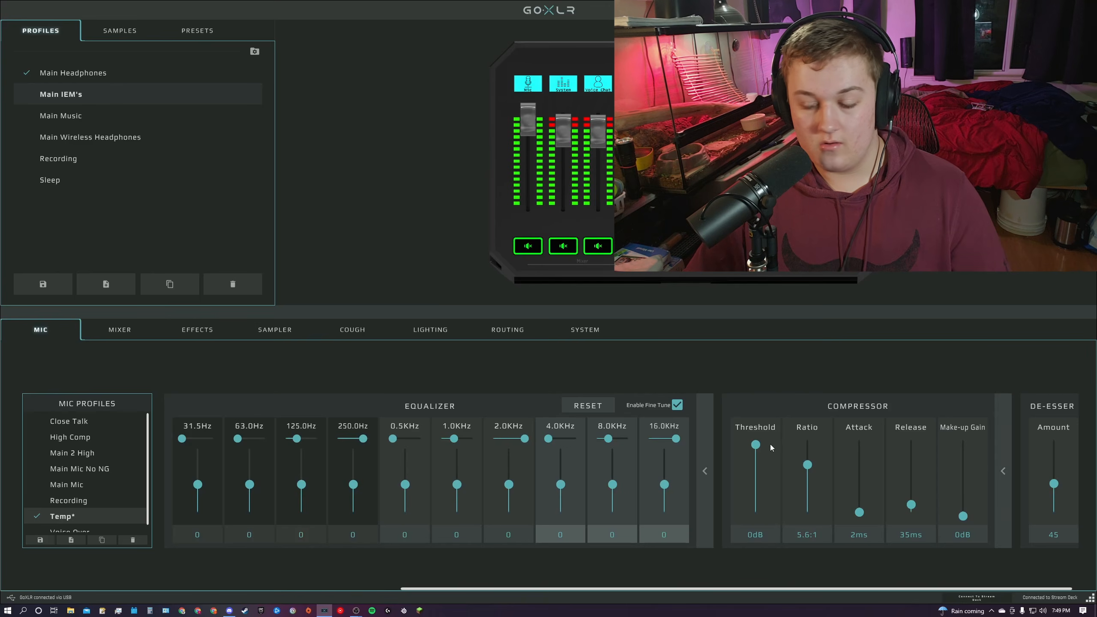
drag(755, 444, 756, 486)
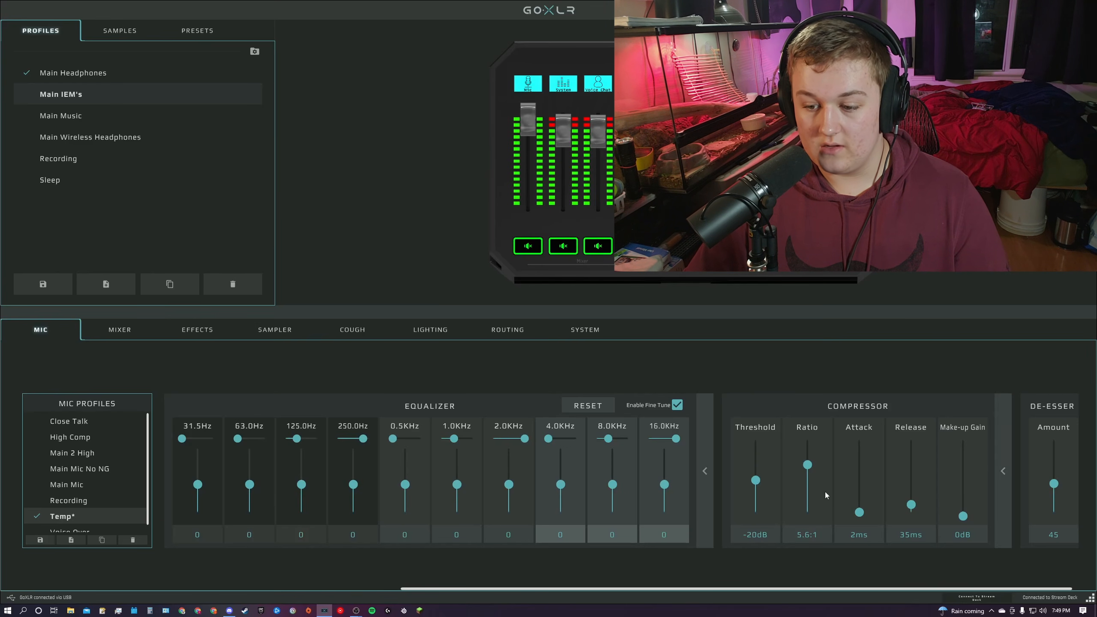
drag(963, 516, 964, 485)
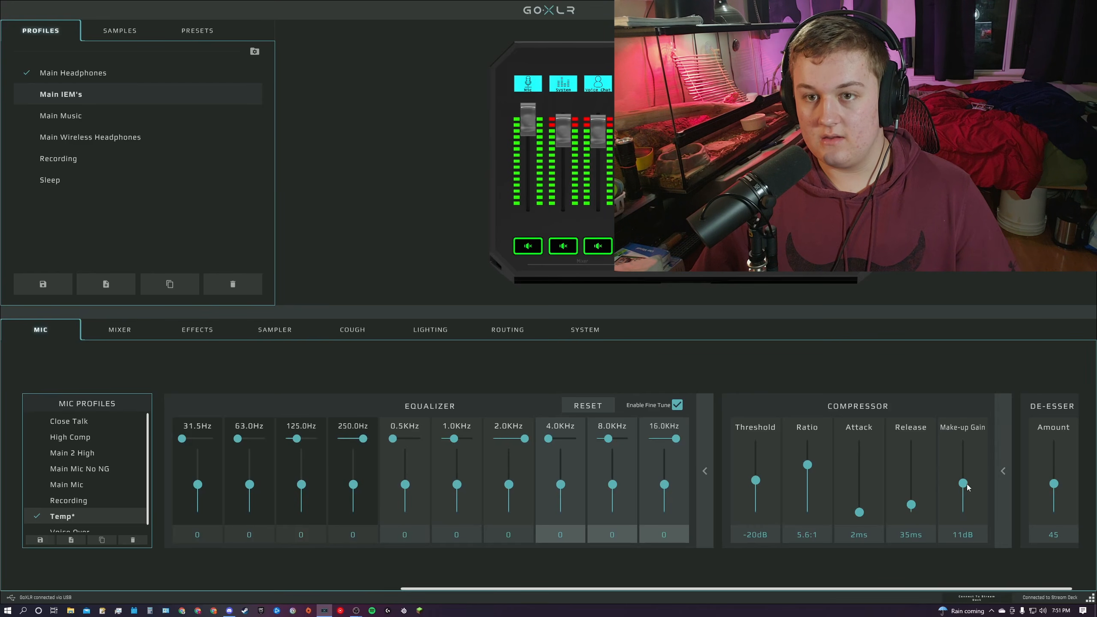
mouse_move(966, 487)
mouse_down()
mouse_move(967, 468)
mouse_move(967, 487)
mouse_up()
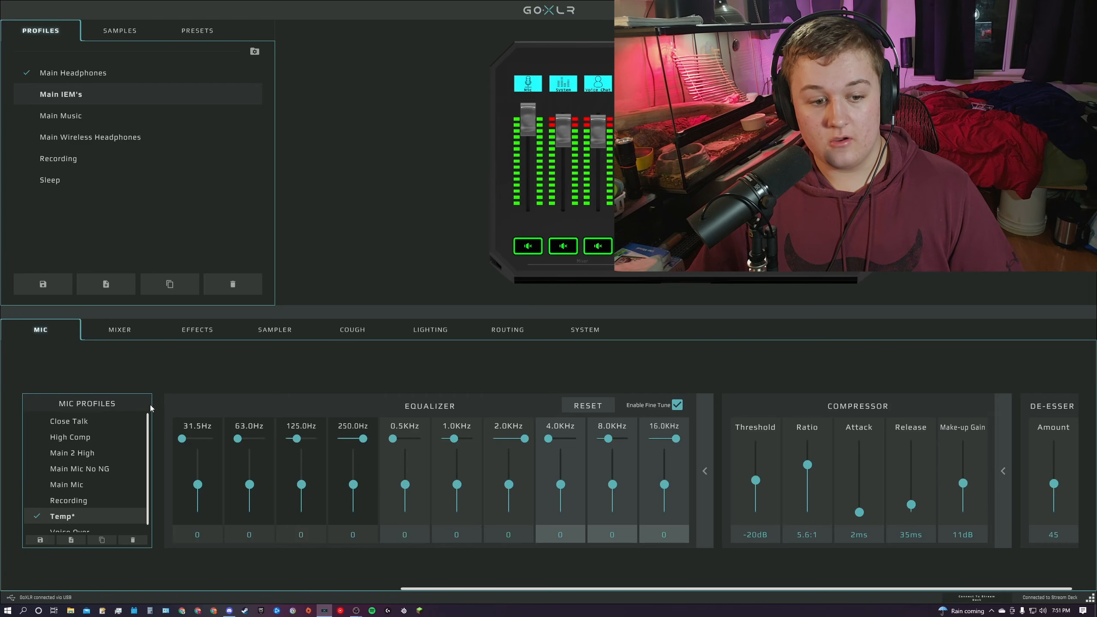
Load the Main Mic profile in place of Temp.
click(76, 485)
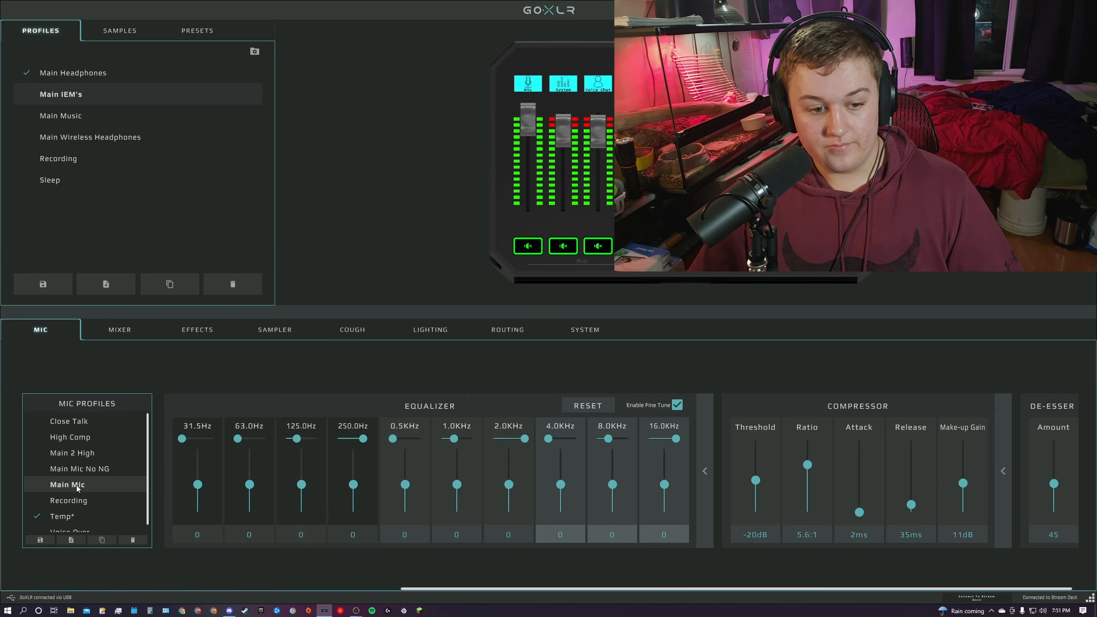
click(507, 340)
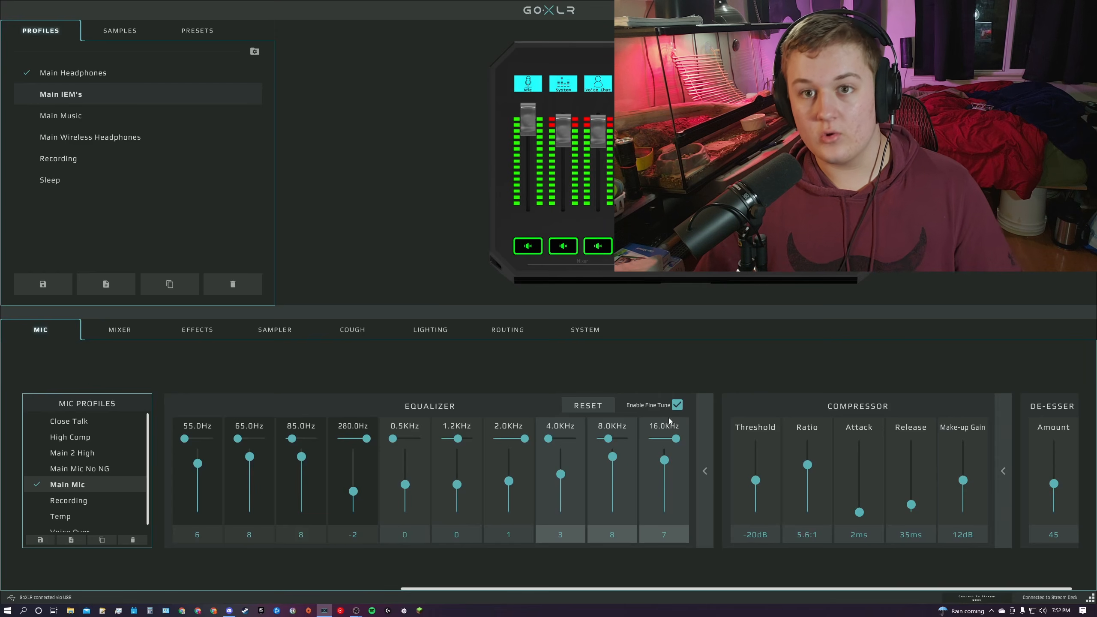
Try the 55 Hz equalizer band at -9, settle it at 5, and set 8 kHz to 8 and 16 kHz to 7.
scroll(405, 454, left, 3)
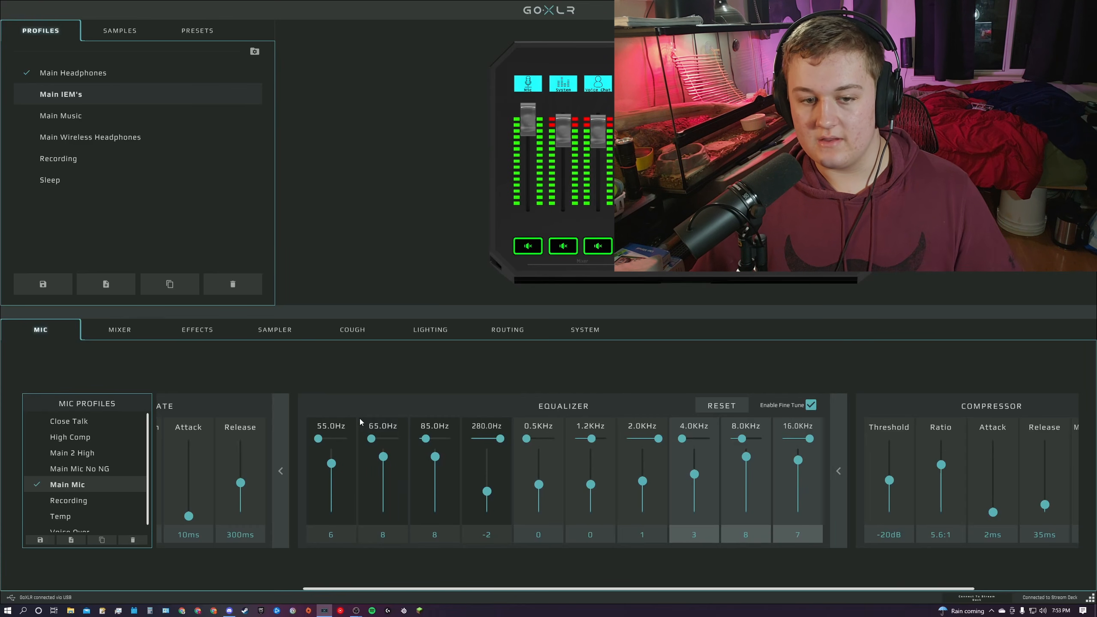
drag(331, 464, 331, 515)
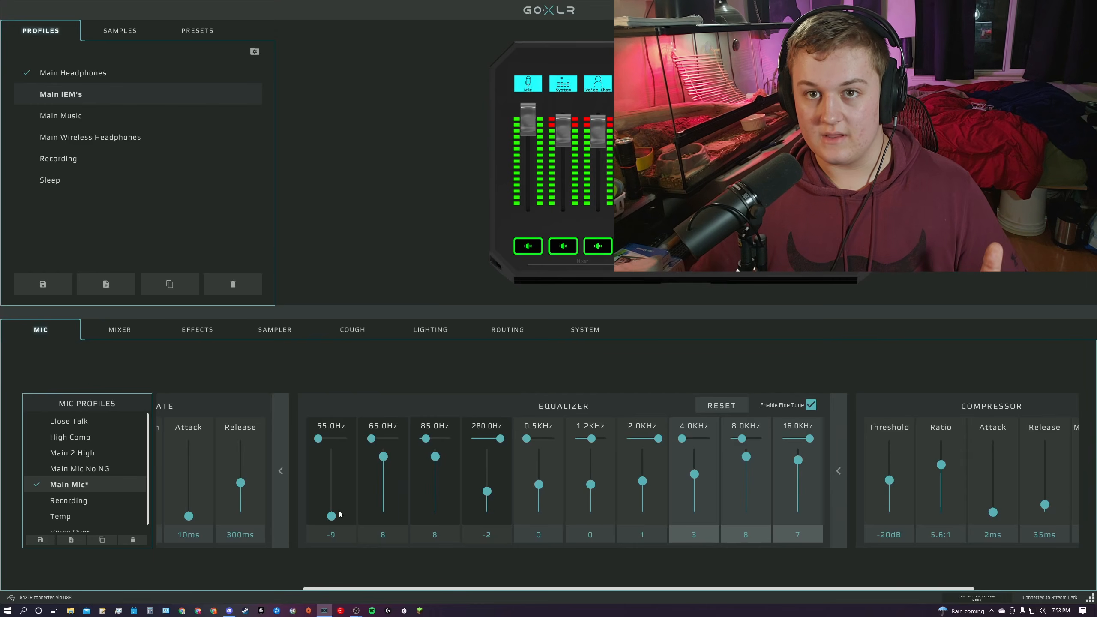
drag(331, 516, 335, 493)
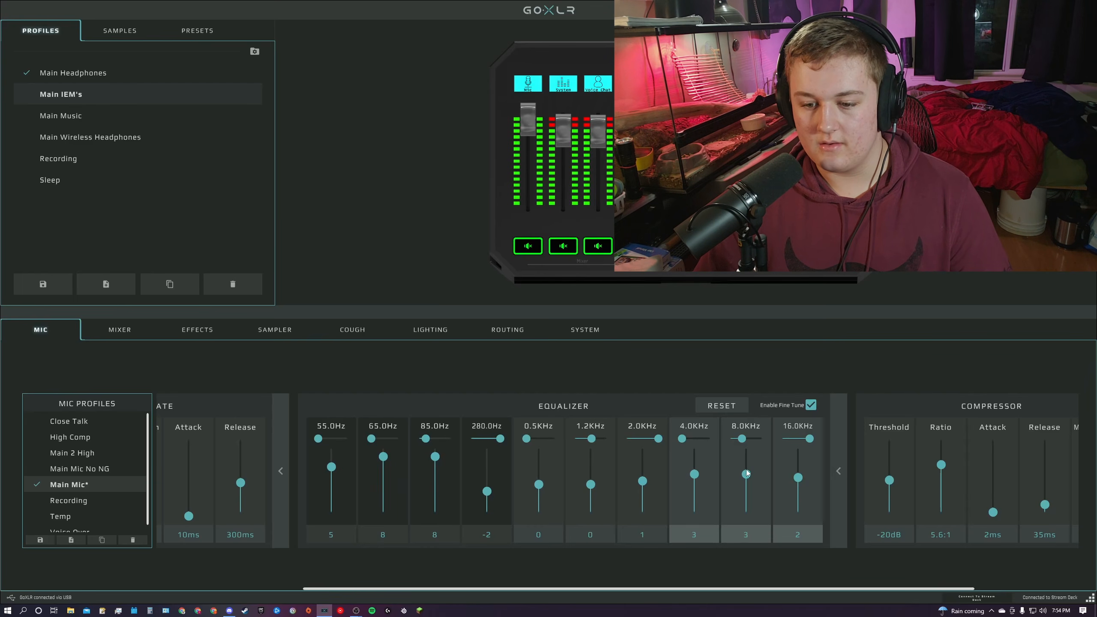
drag(746, 475, 798, 452)
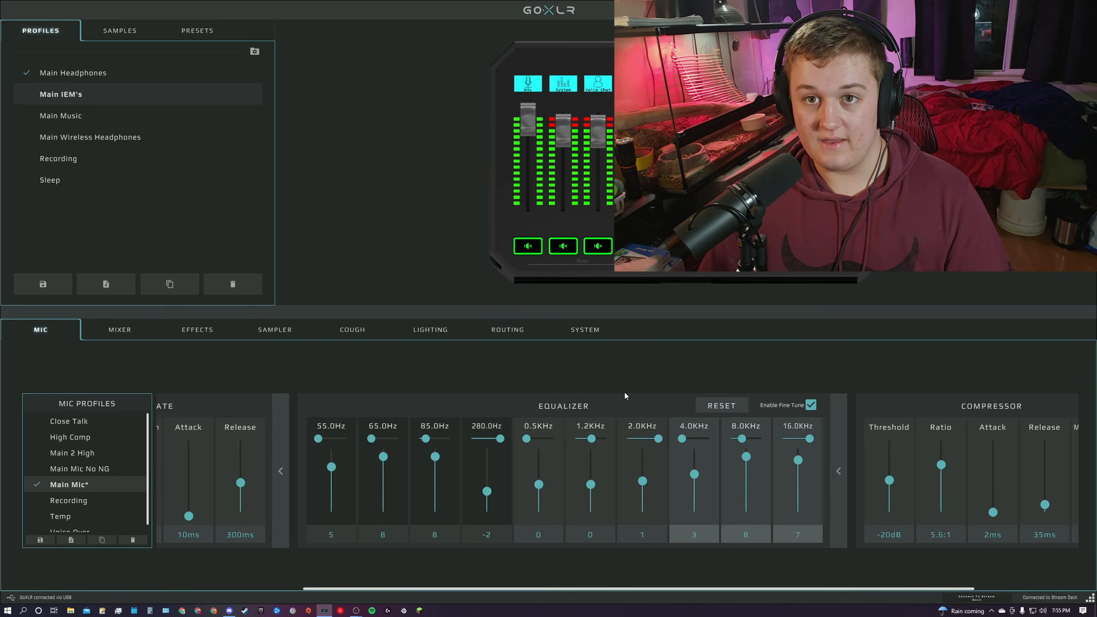
Try compressor attack times of 0.001 ms and 18 ms, returning the attack to 2 ms.
scroll(713, 420, right, 1)
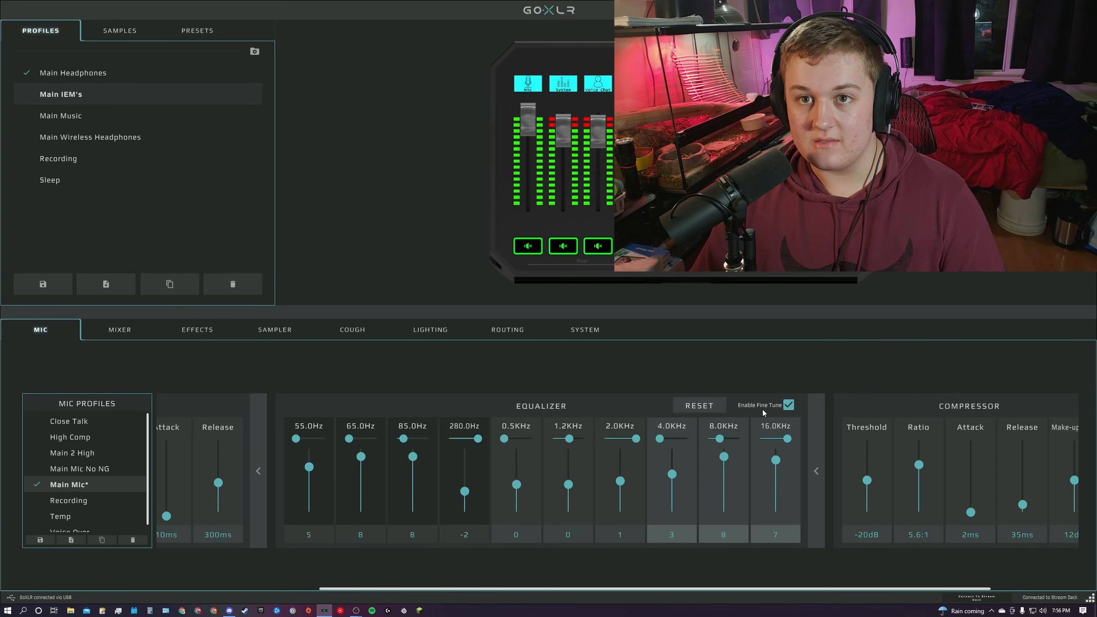
scroll(902, 404, right, 3)
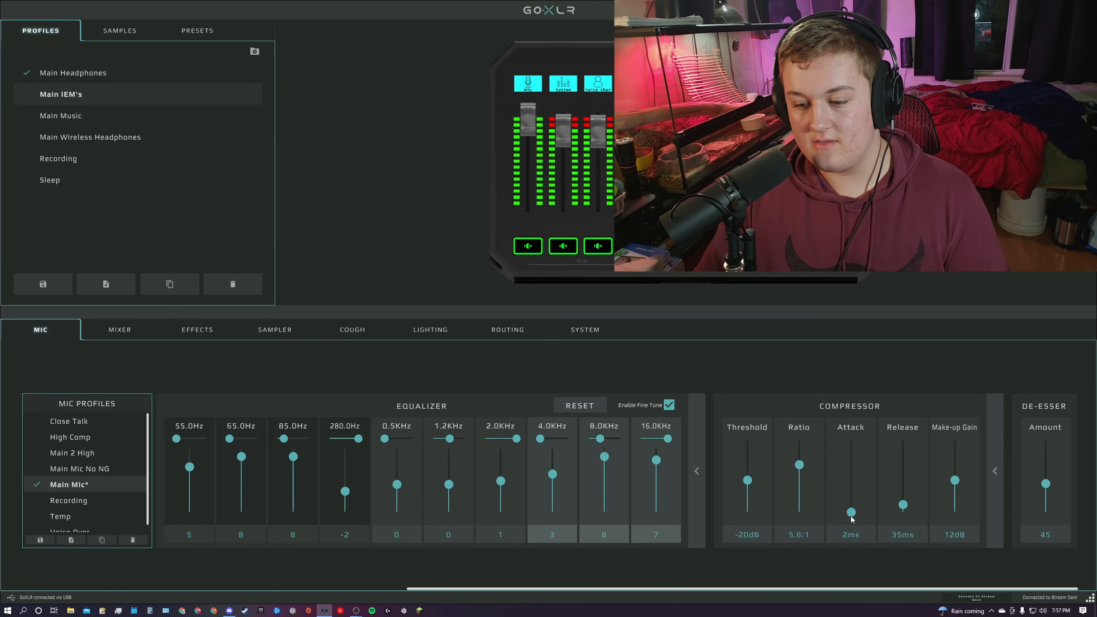
drag(851, 517, 851, 520)
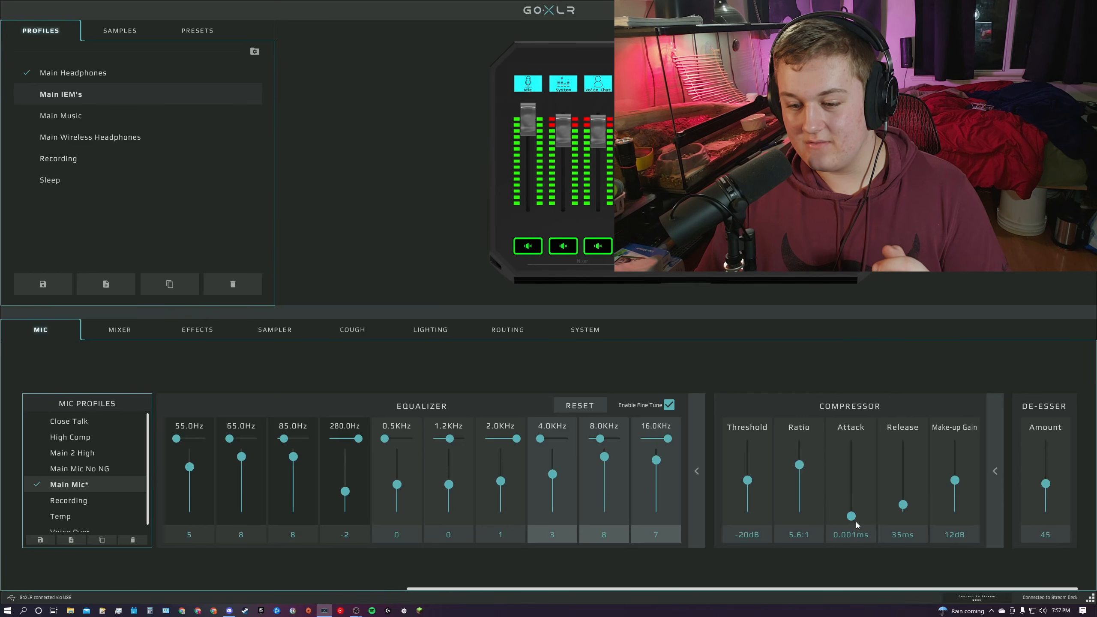
drag(852, 521, 855, 513)
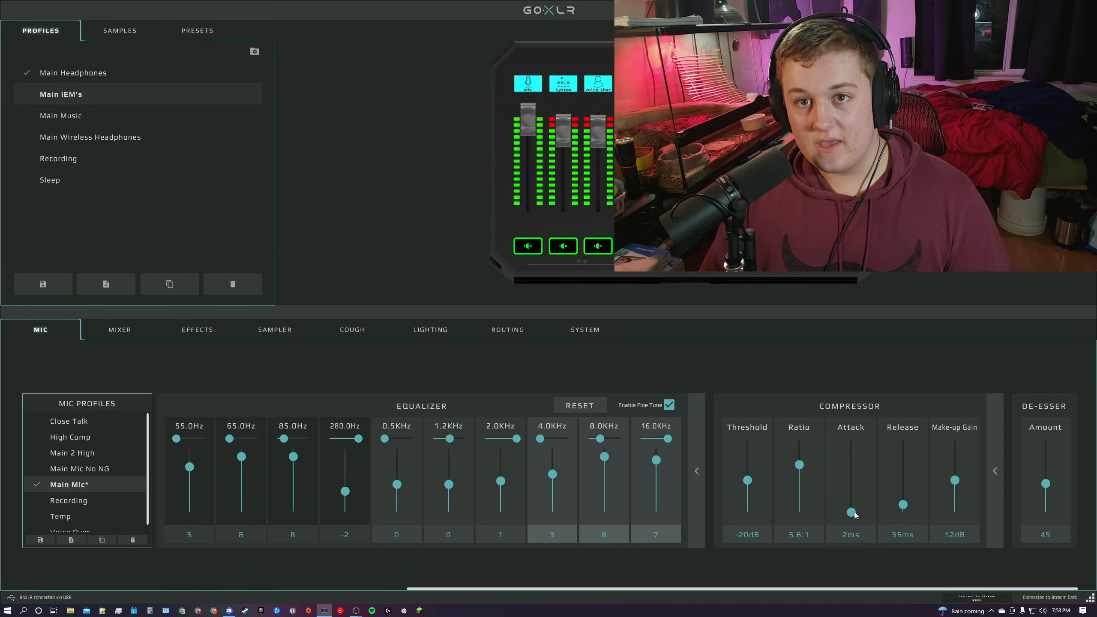
drag(849, 514, 859, 469)
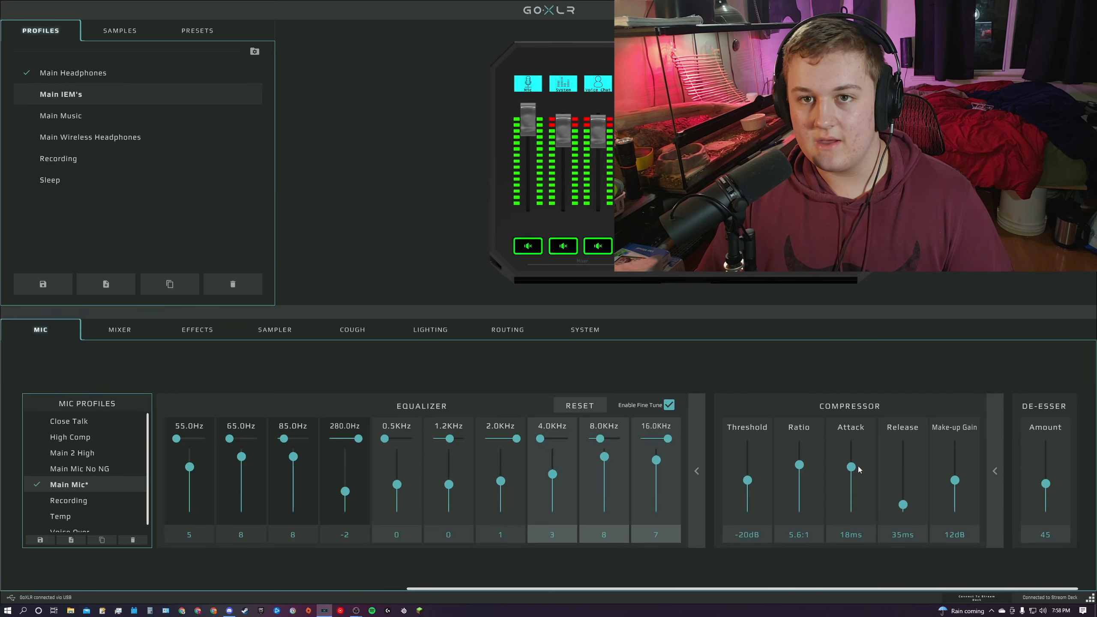
drag(858, 469, 872, 514)
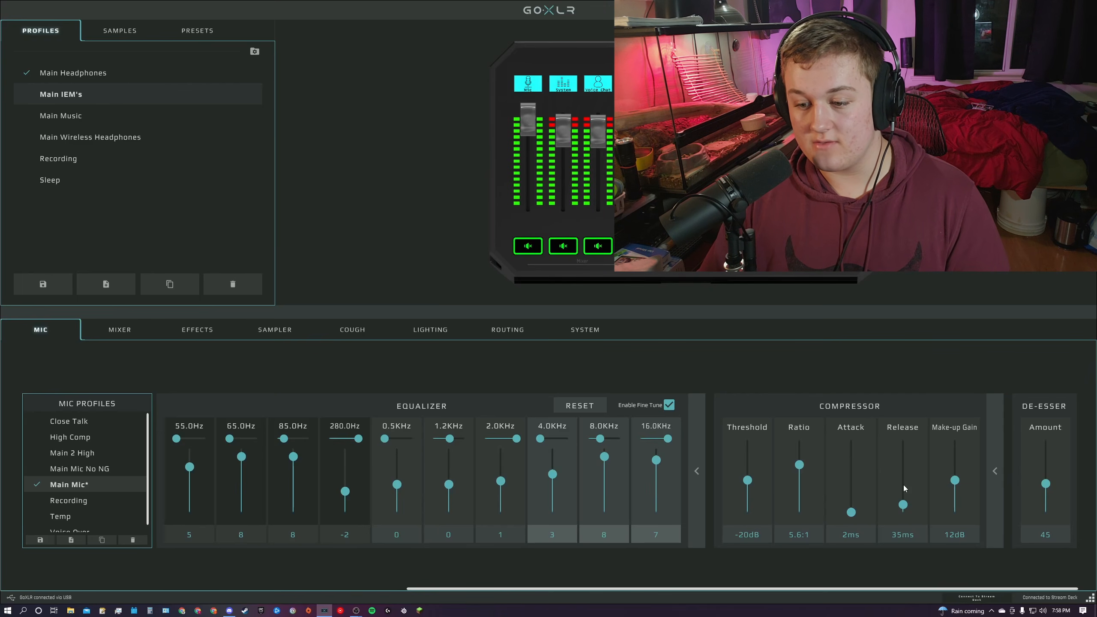
Try a compressor release of 230 ms and a de-esser amount of 100, returning them to 35 ms and 45.
drag(903, 506, 916, 472)
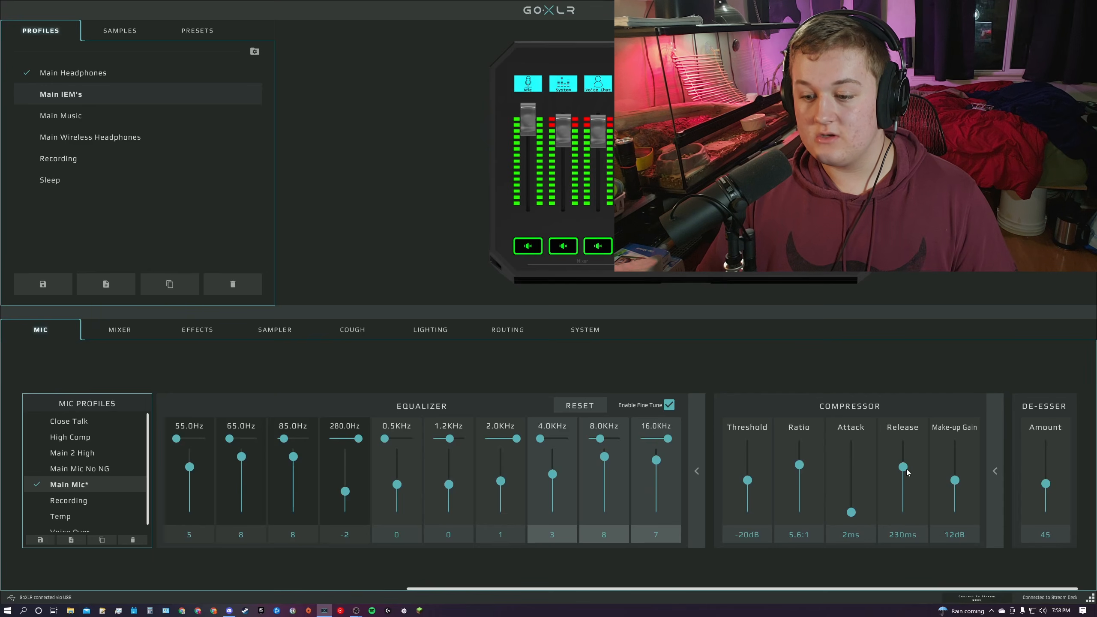
drag(907, 484, 907, 507)
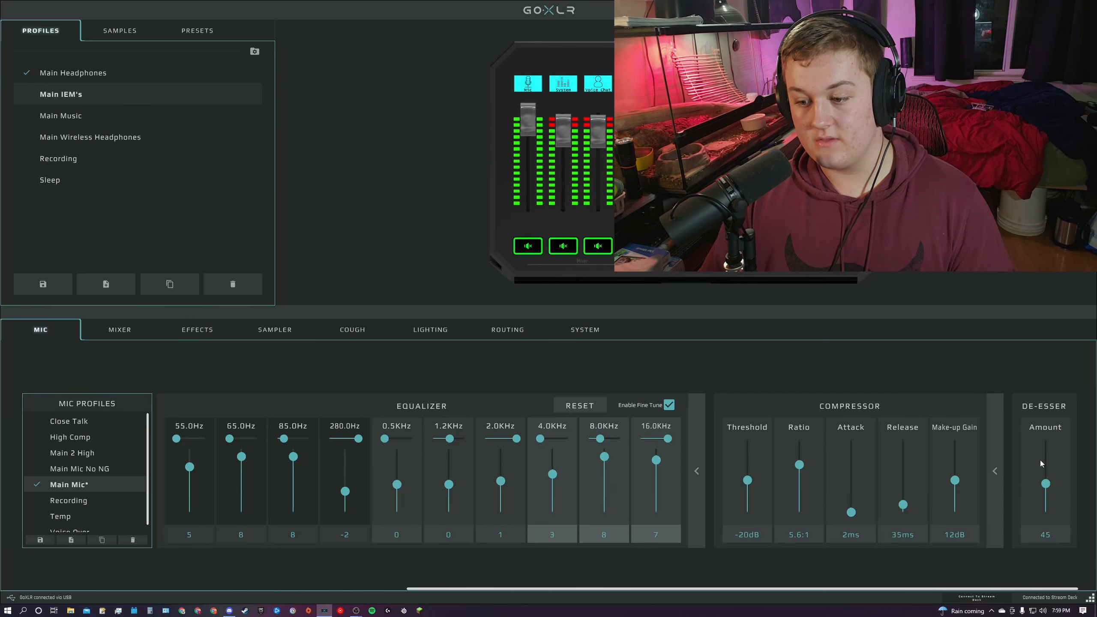
drag(1045, 485, 1038, 425)
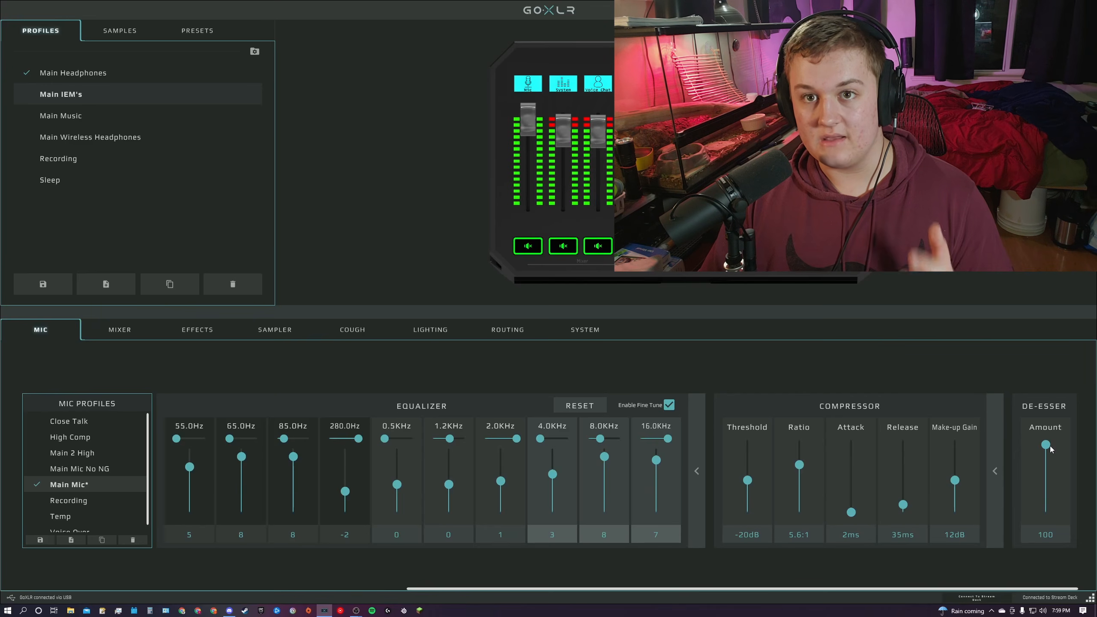
drag(1050, 446, 1053, 488)
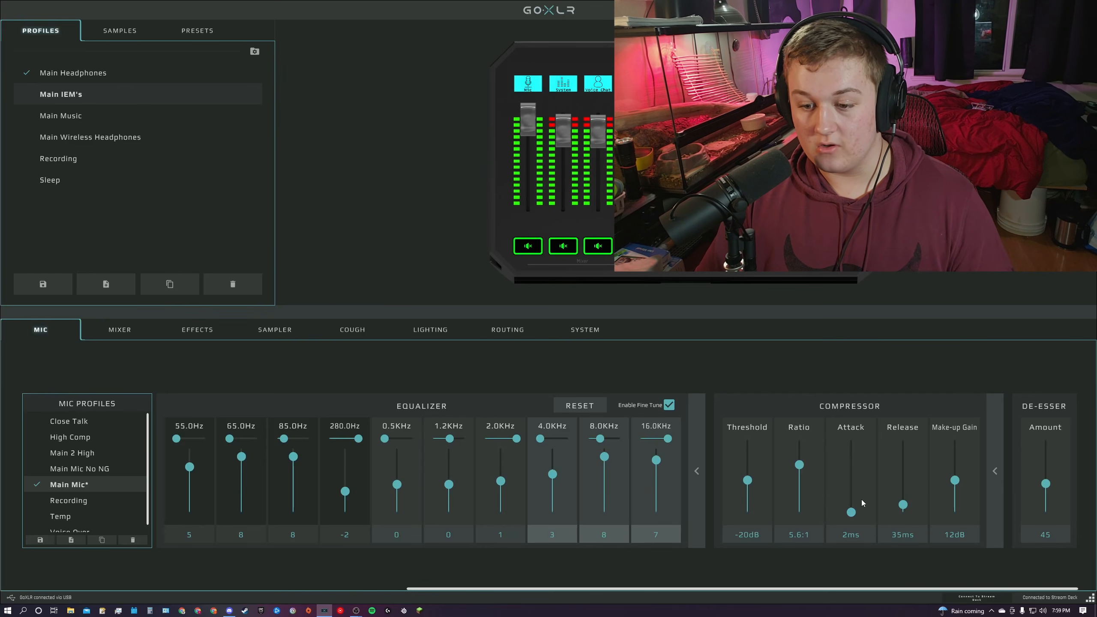
Try extreme compressor settings with 24 dB make-up gain, a -40 dB threshold and a 230 ms release.
drag(954, 480, 954, 444)
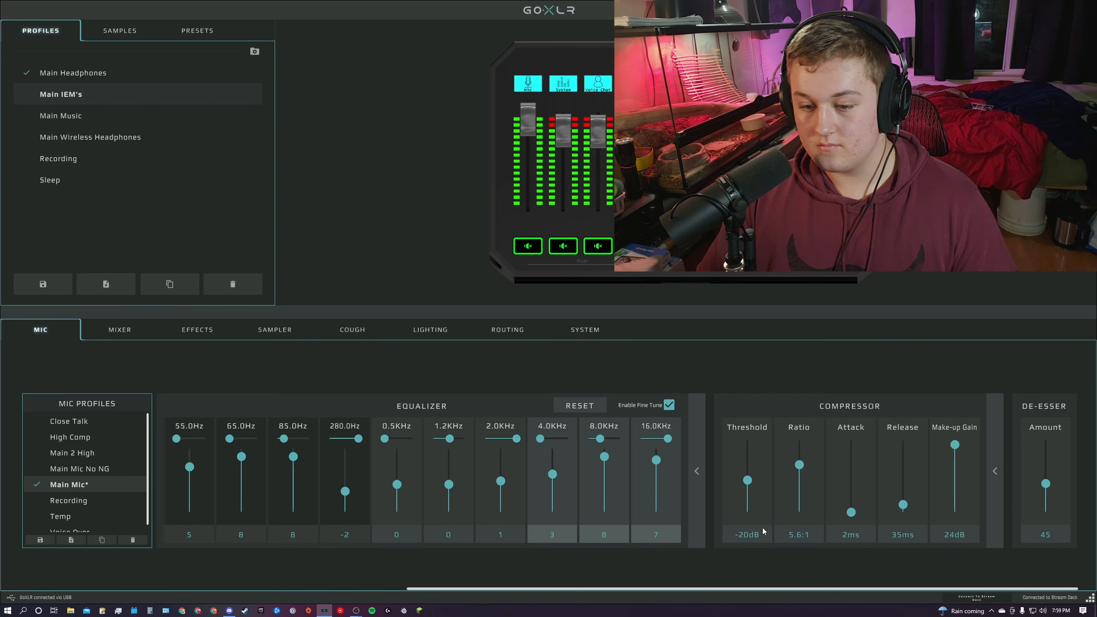
drag(748, 479, 753, 568)
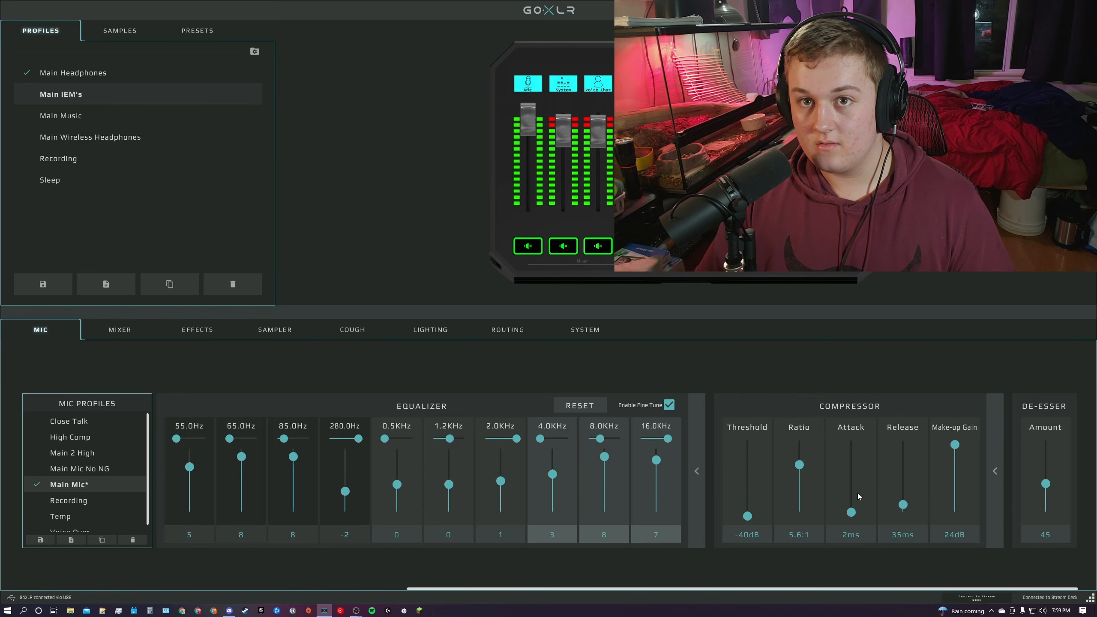
drag(903, 504, 909, 470)
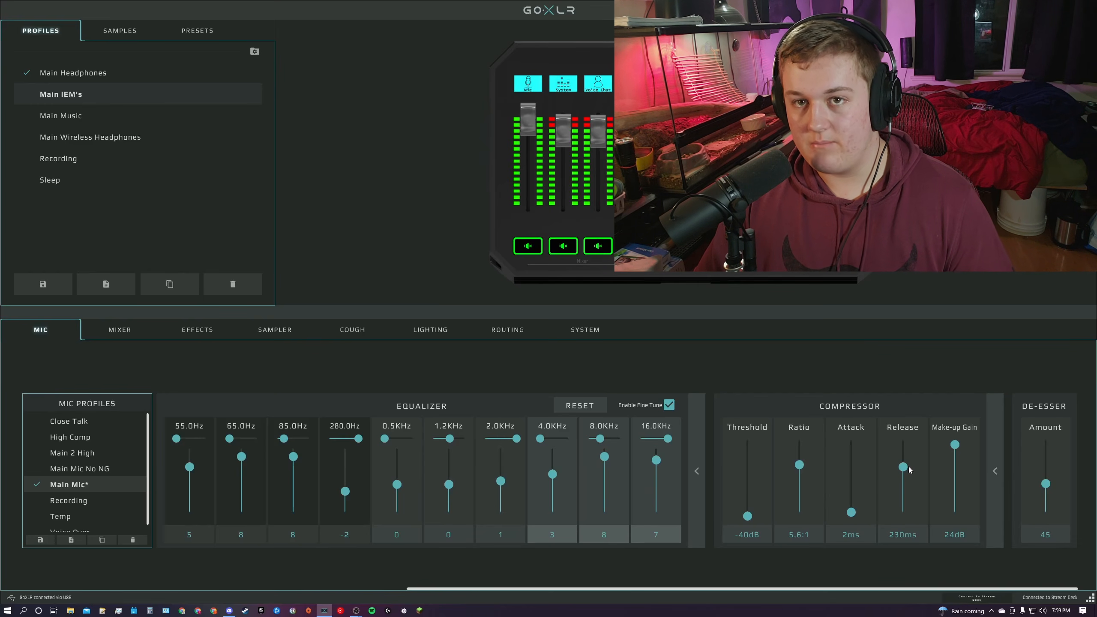
Set the compressor's threshold to -20 dB, make-up gain to 11 dB and release to 35 ms.
drag(909, 471, 910, 512)
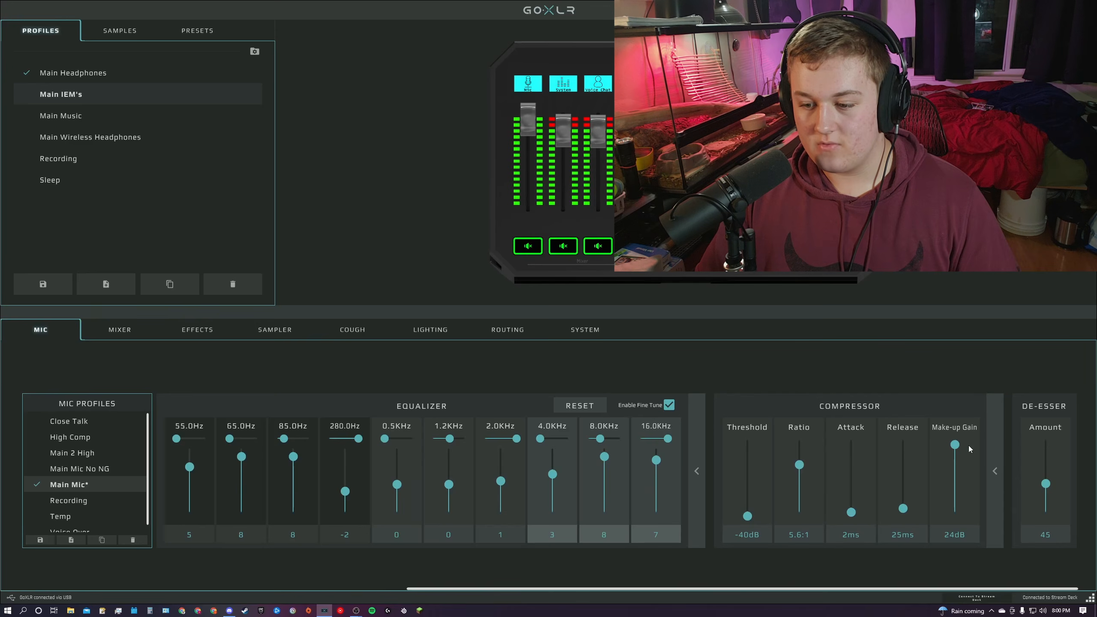
drag(954, 445, 955, 483)
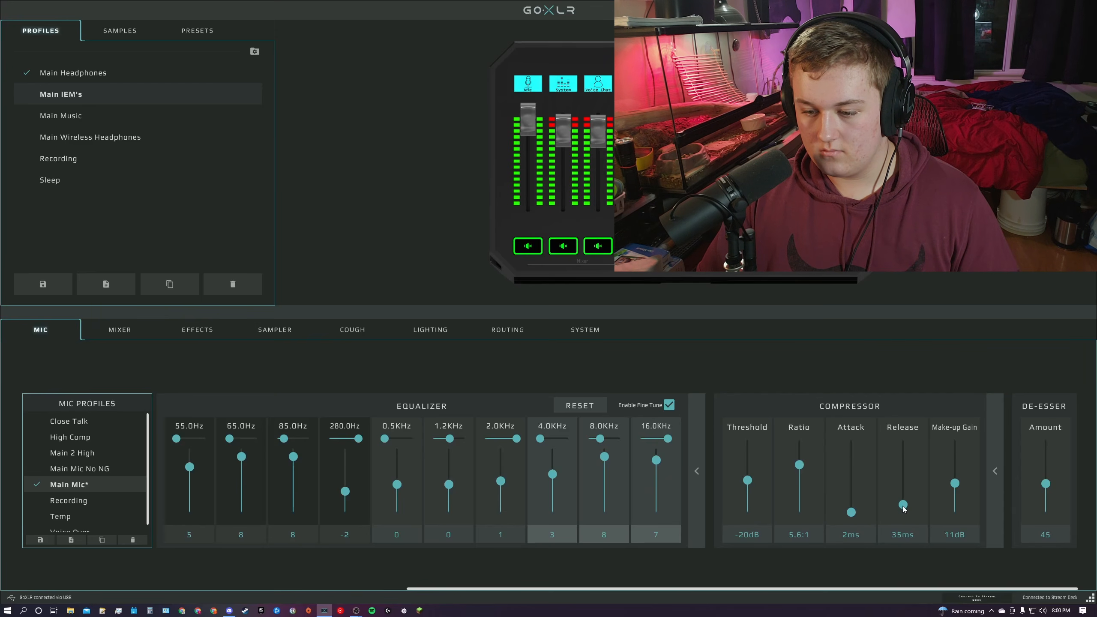
drag(903, 509, 901, 505)
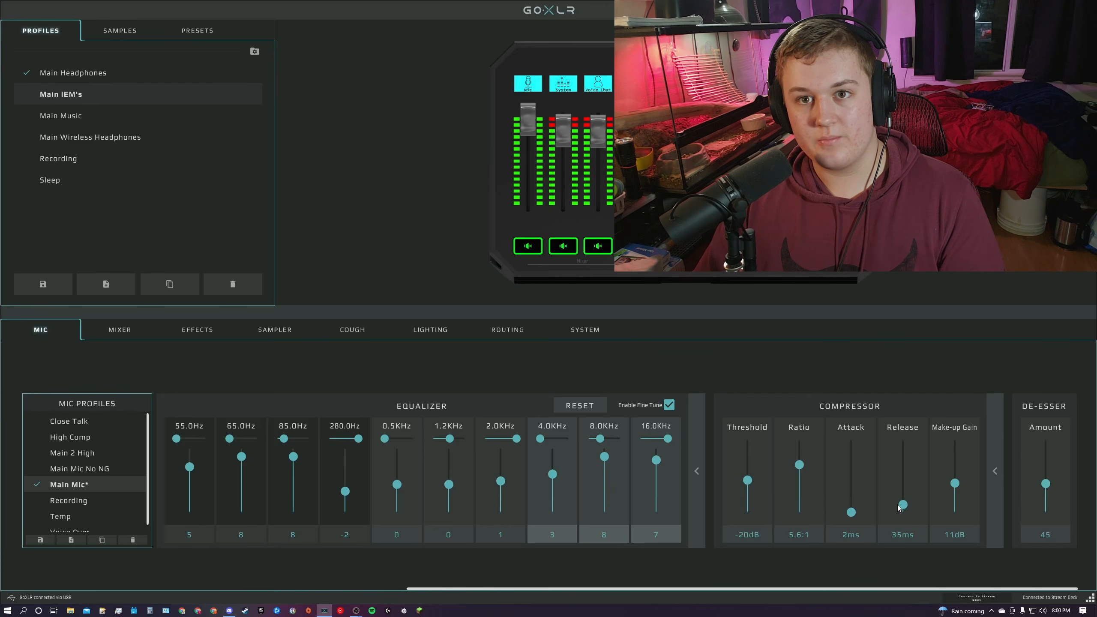
Try the de-esser at an amount of 0, returning it to 45.
drag(1052, 486, 1047, 528)
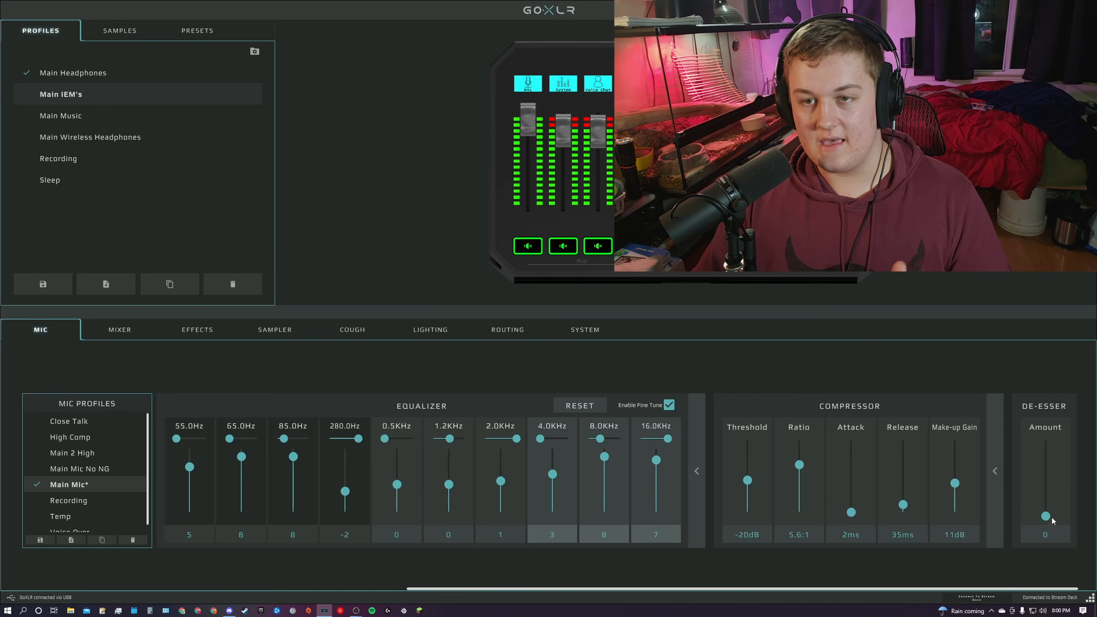
drag(1053, 522, 1053, 506)
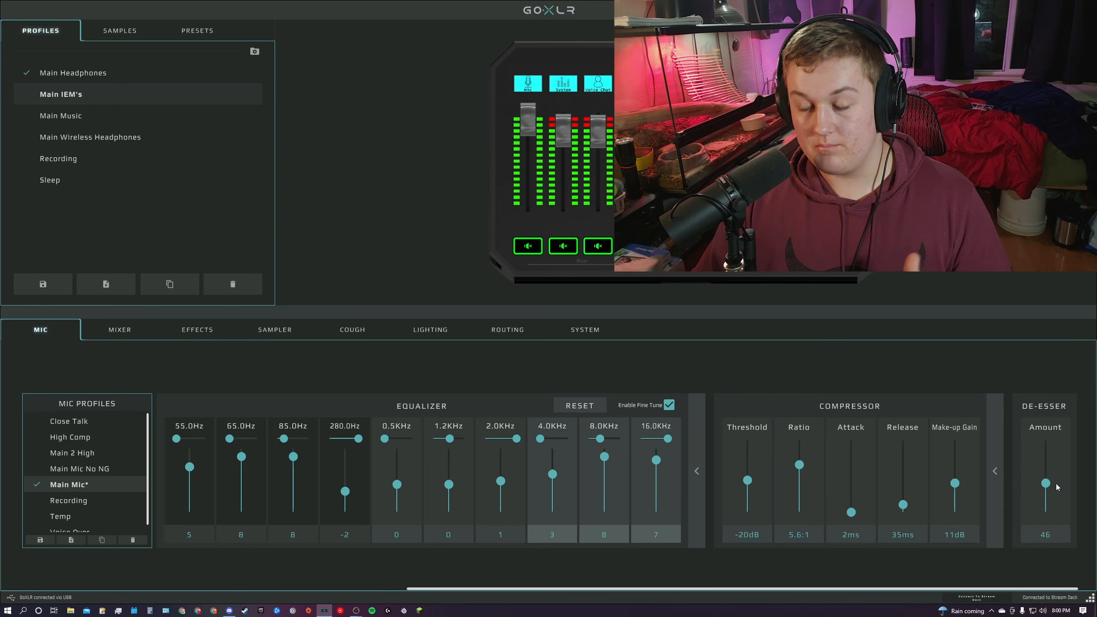
click(1045, 487)
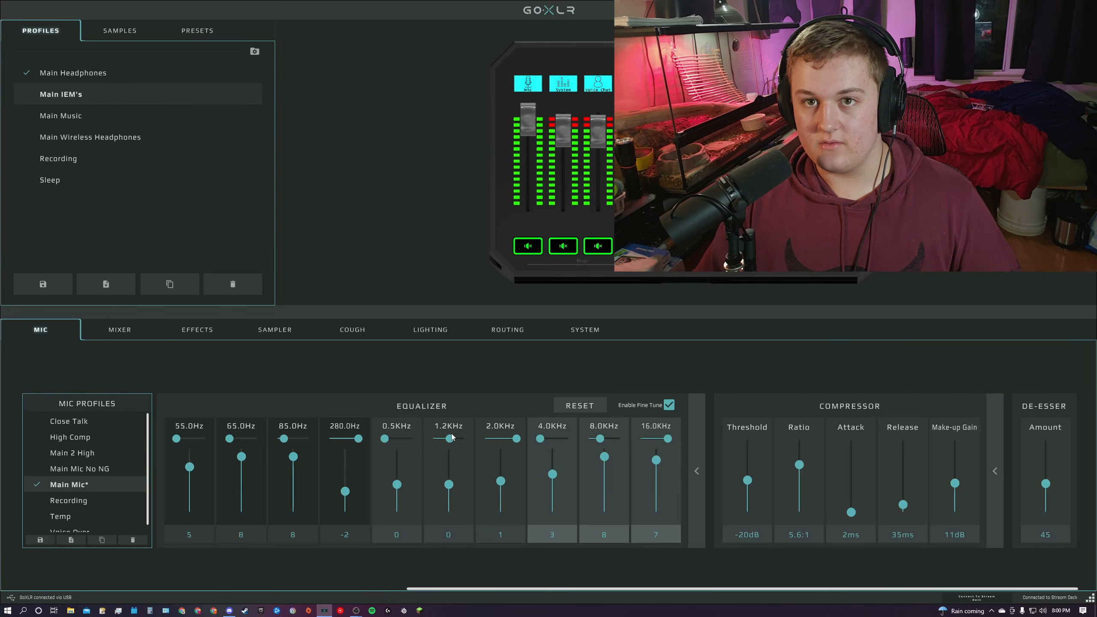
Check the microphone's type, gain and input level in the mic setup, and return to the compressor settings.
scroll(370, 407, left, 5)
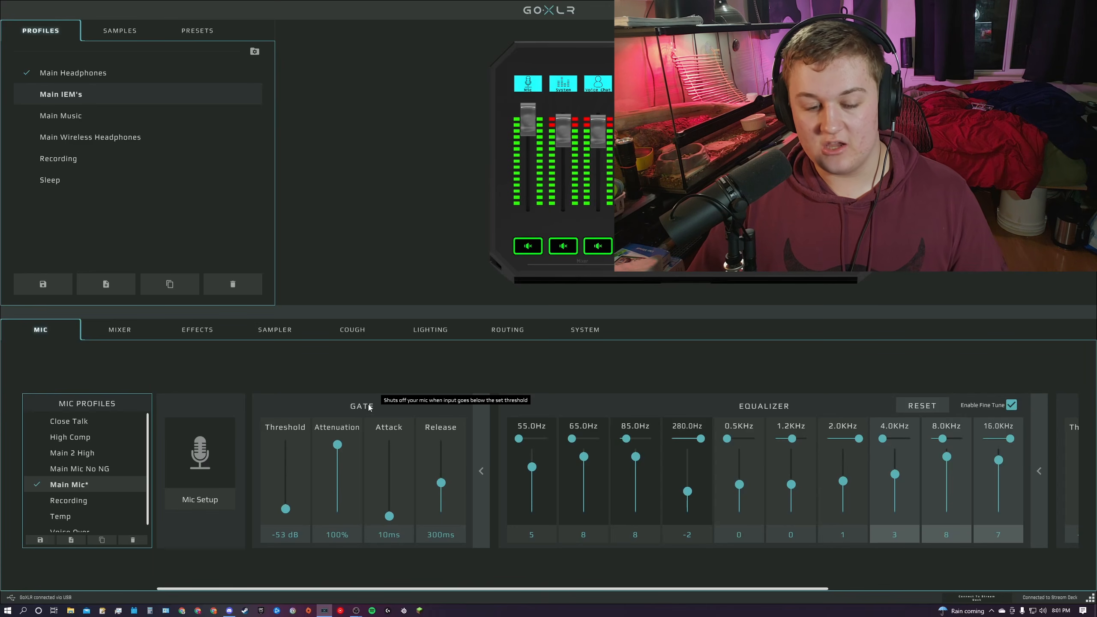
click(218, 458)
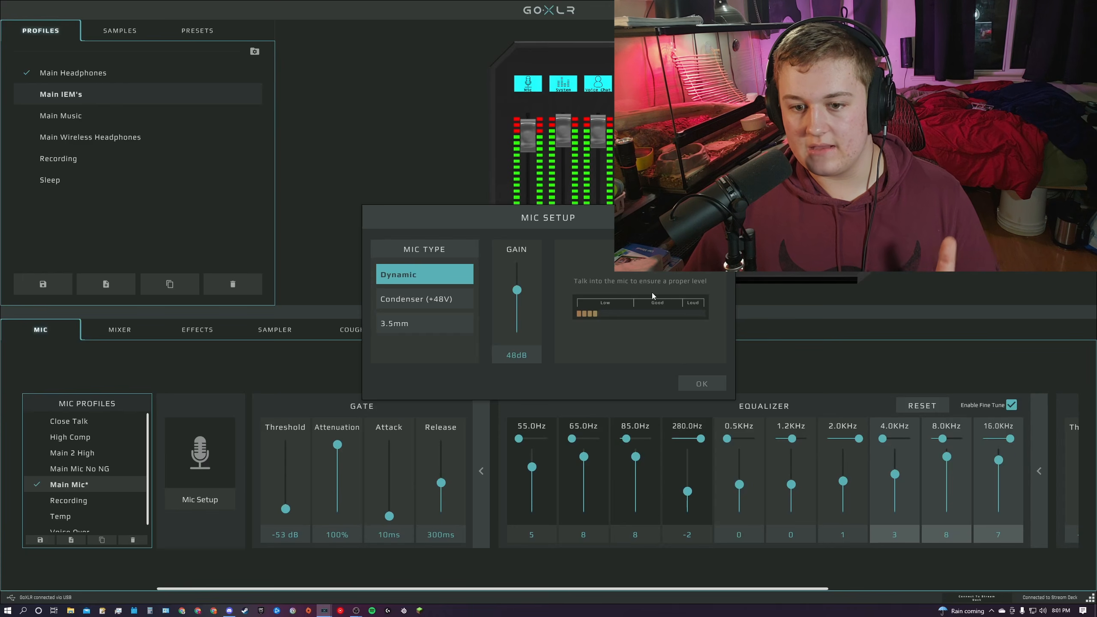
click(689, 377)
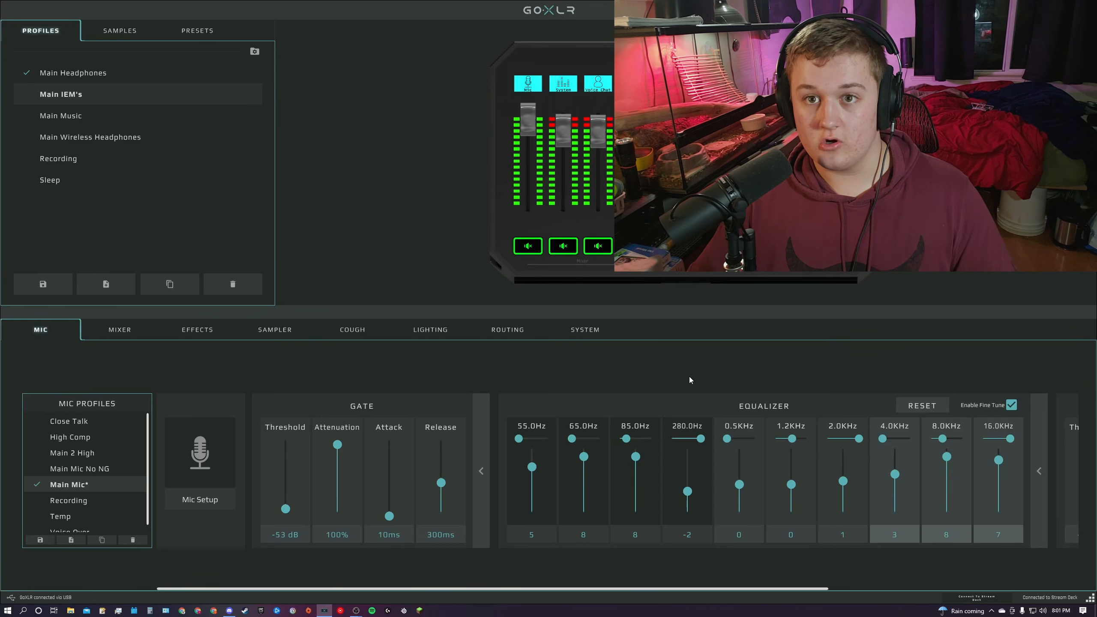
scroll(778, 408, right, 3)
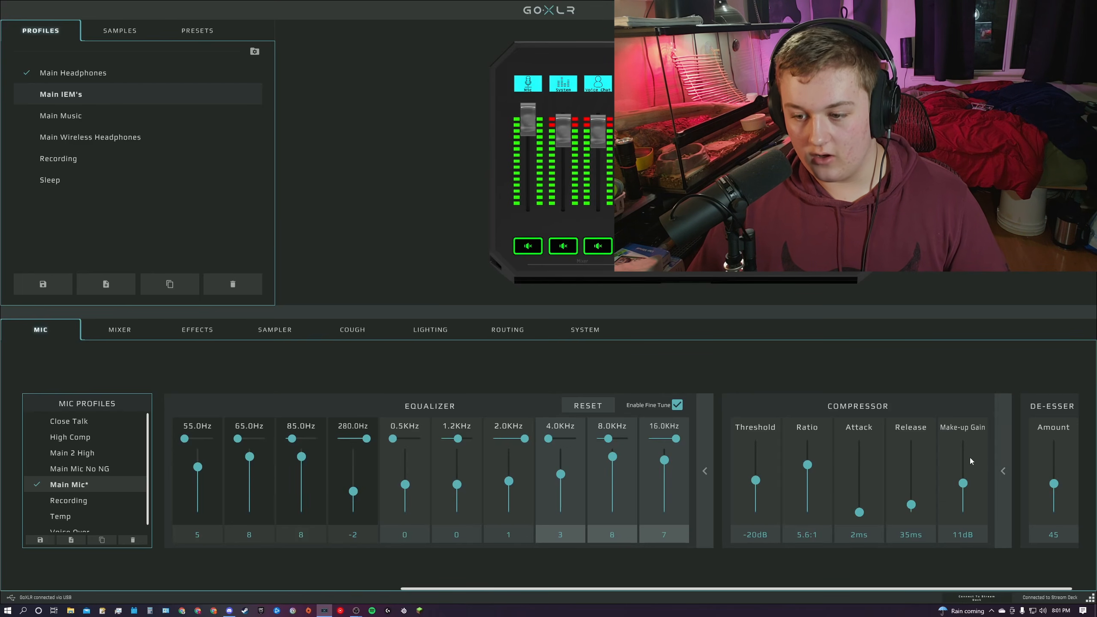
mouse_move(943, 438)
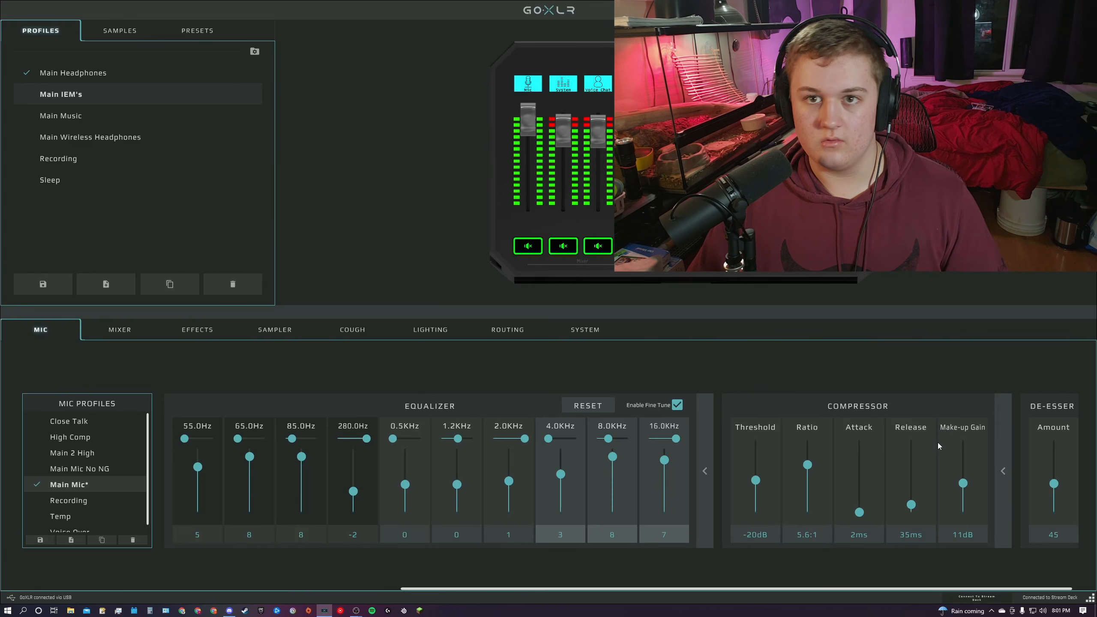